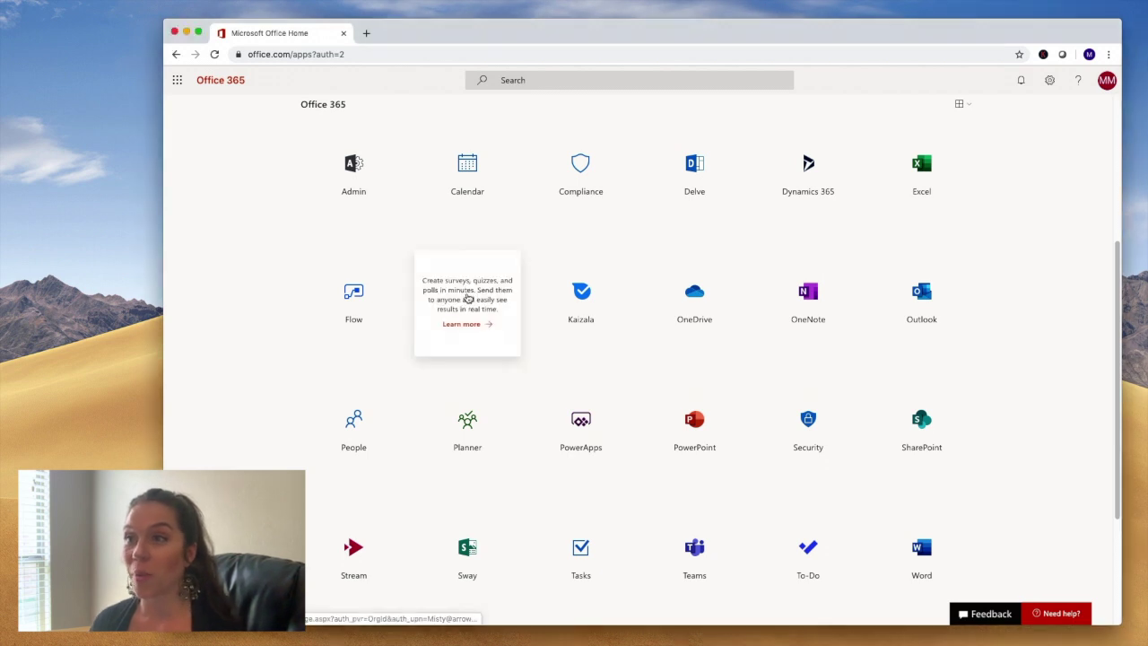
Switch to Microsoft Forms, create a new blank form and title it "Smith vs. Brown".
left_click(466, 297)
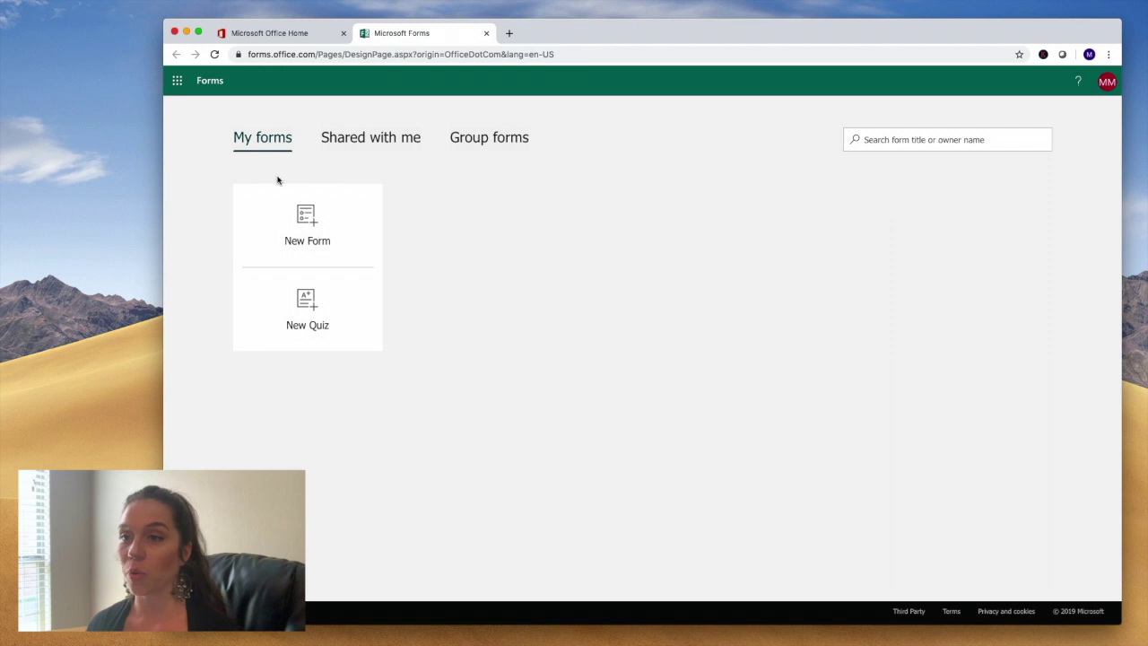
left_click(287, 255)
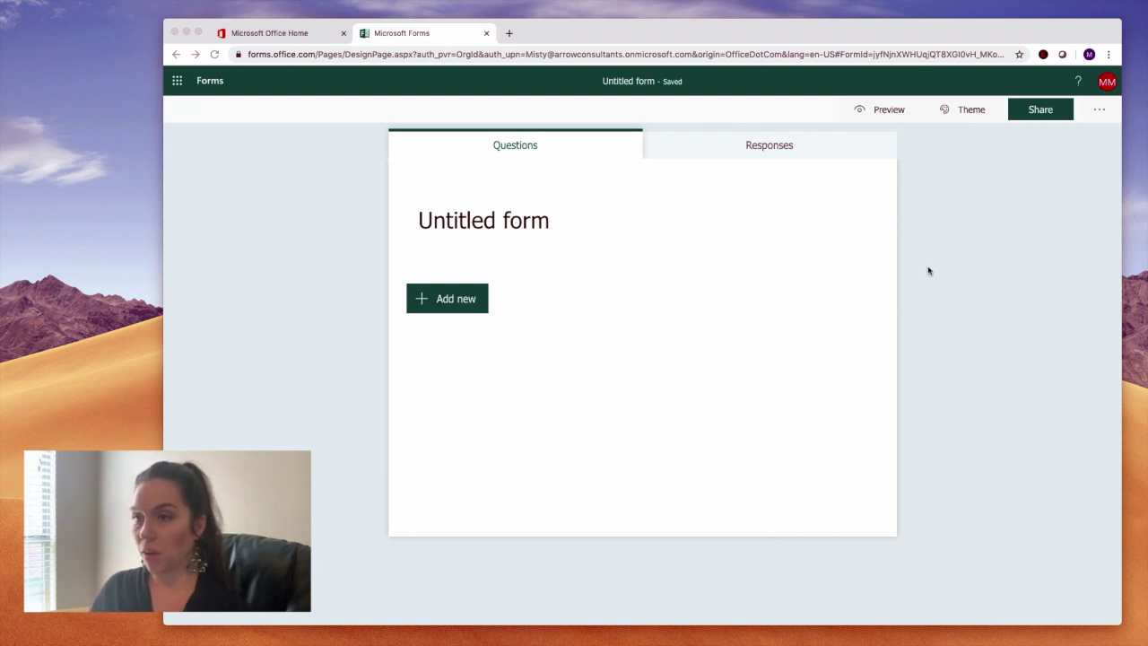
left_click(541, 224)
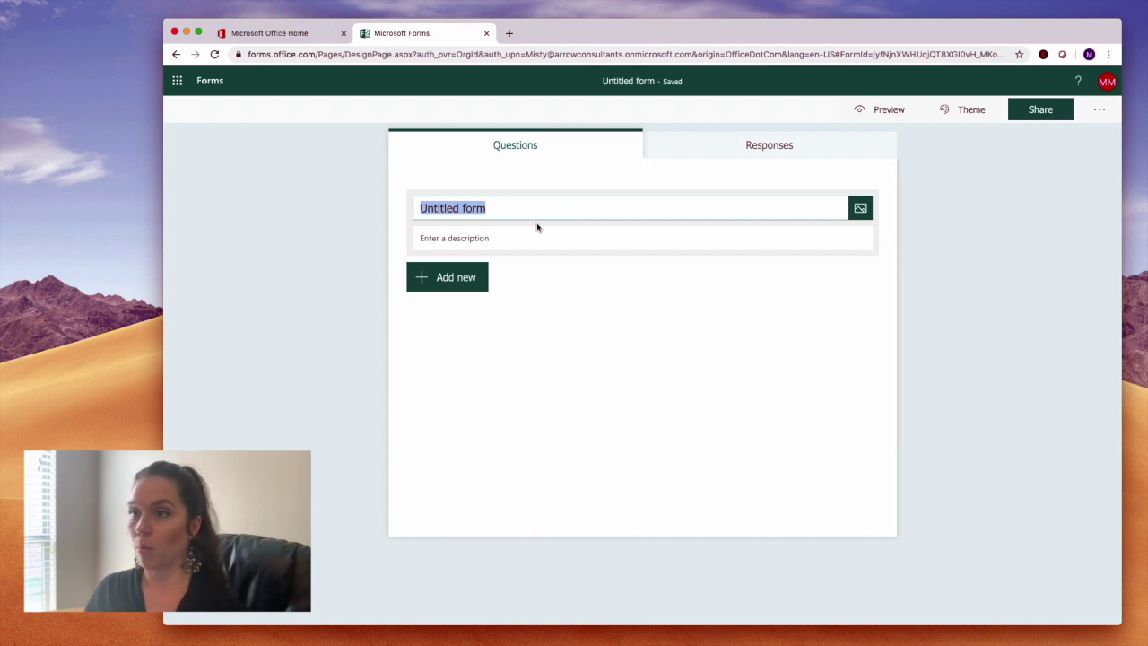
type("Smith ")
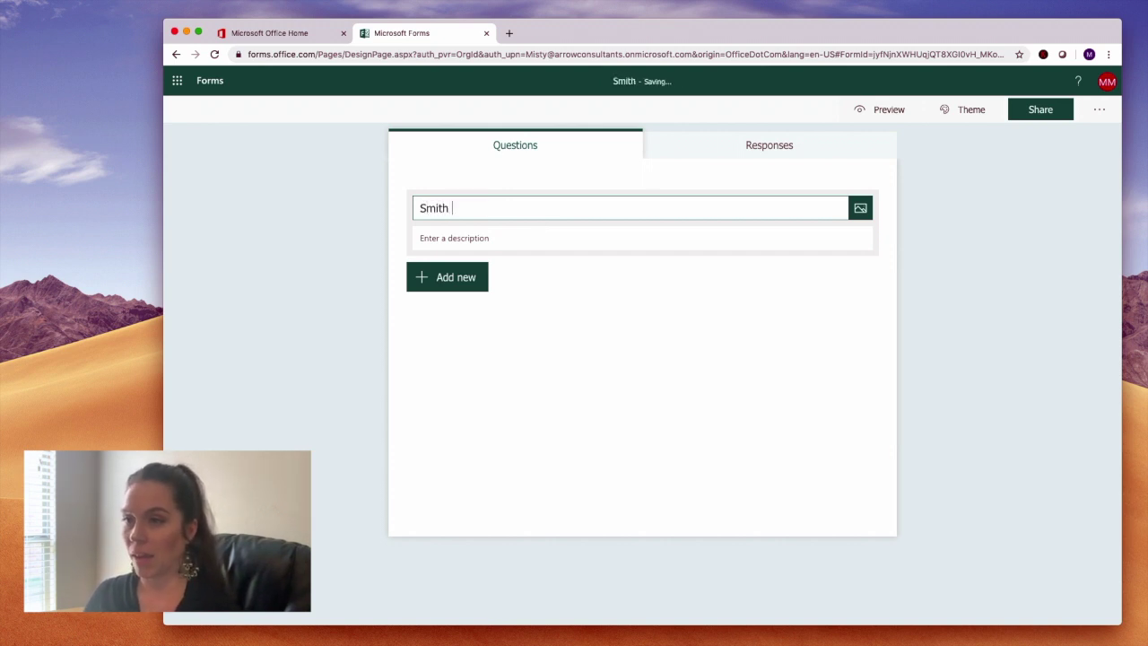
type("vs. ")
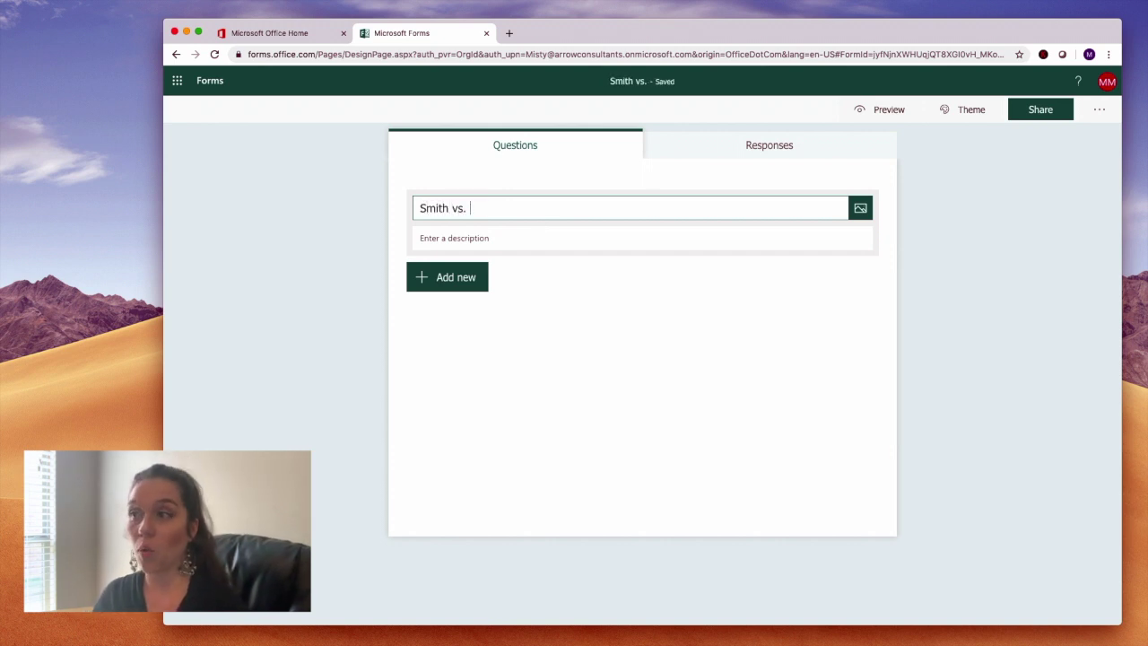
type("Brown")
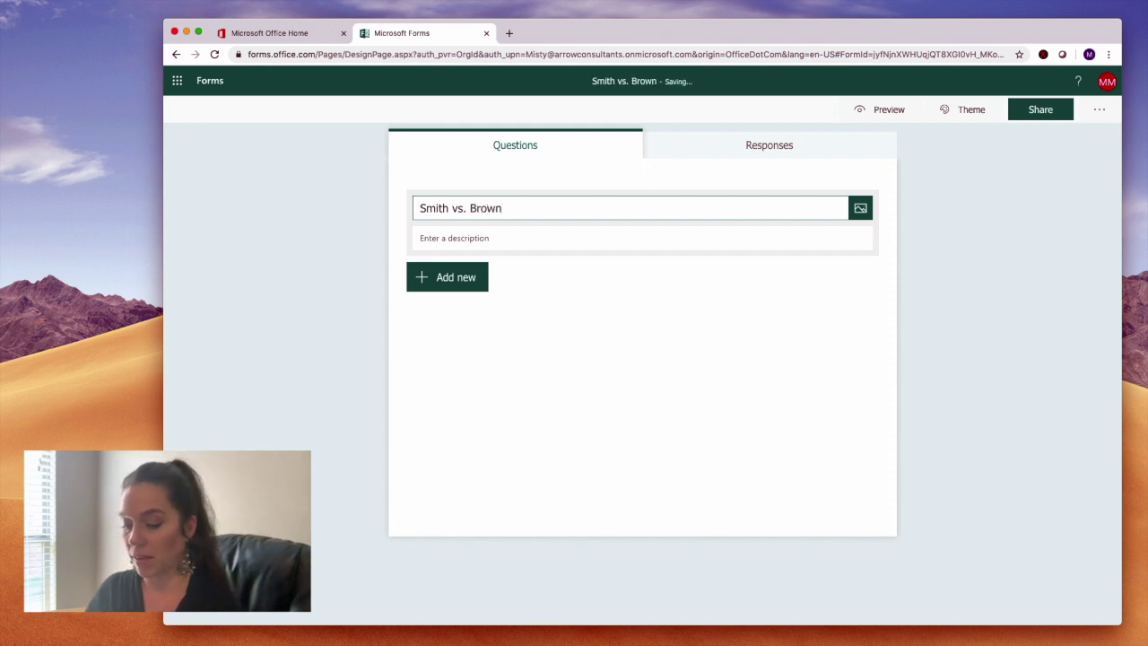
Enter the form description "Please answer the questions below as best as you can. Please call me with any questions or concerns.".
left_click(581, 237)
type("Please and")
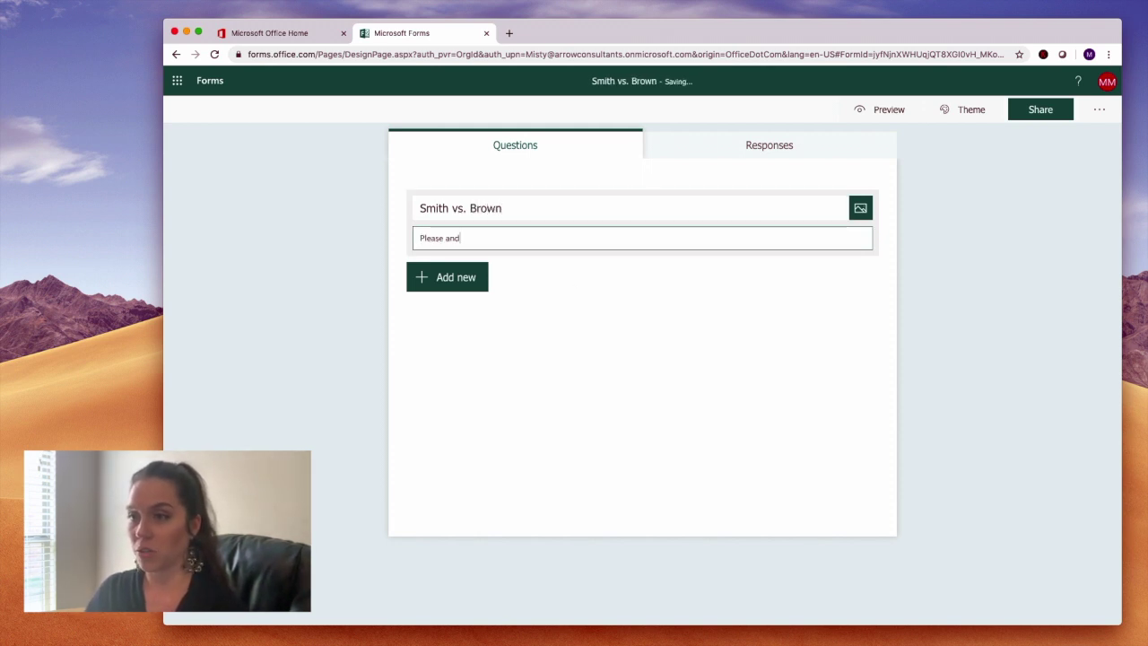
type("wer the questions below as best as you can. Please call me with any questions or concerns.")
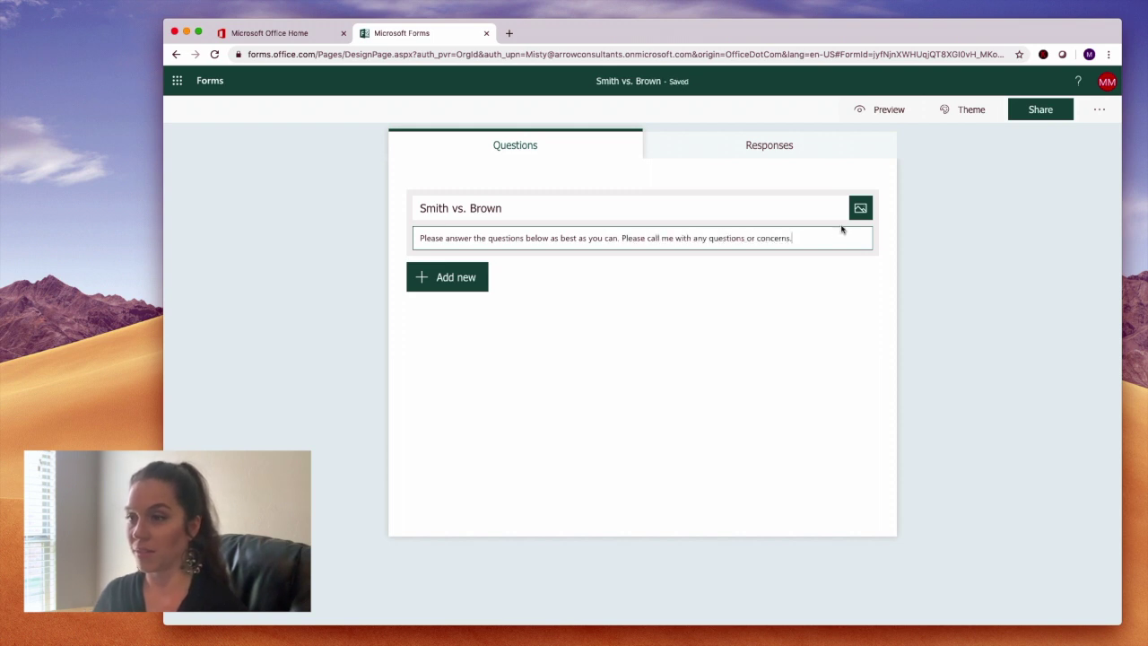
Add a text question as the form's first question and dismiss the sharing tip.
left_click(458, 278)
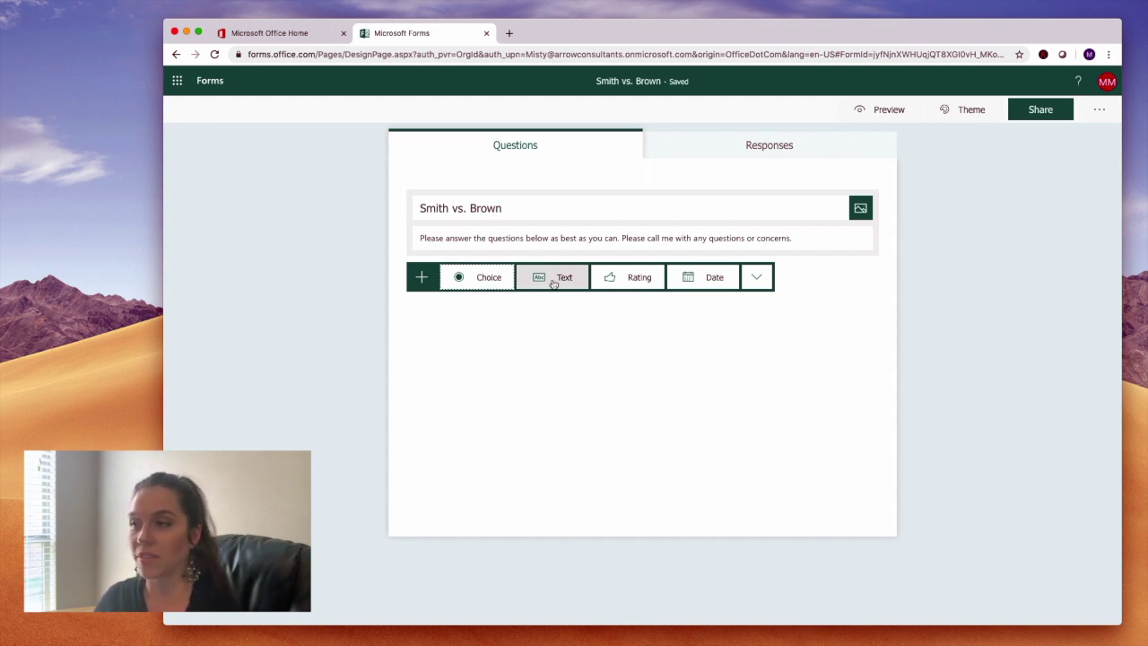
left_click(759, 280)
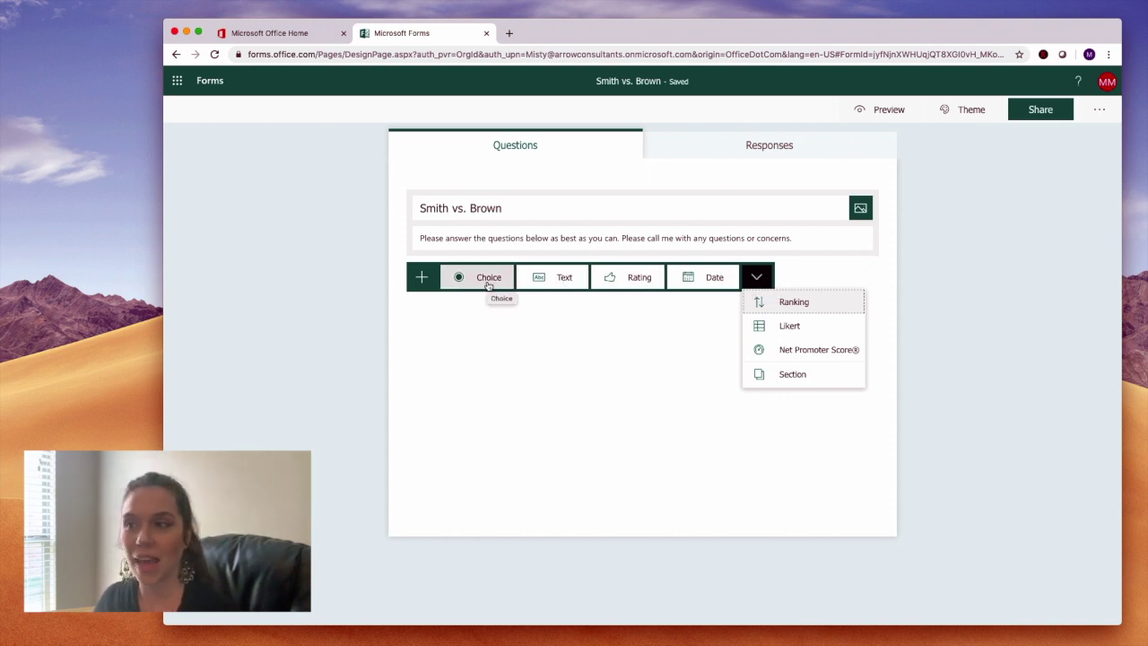
left_click(558, 285)
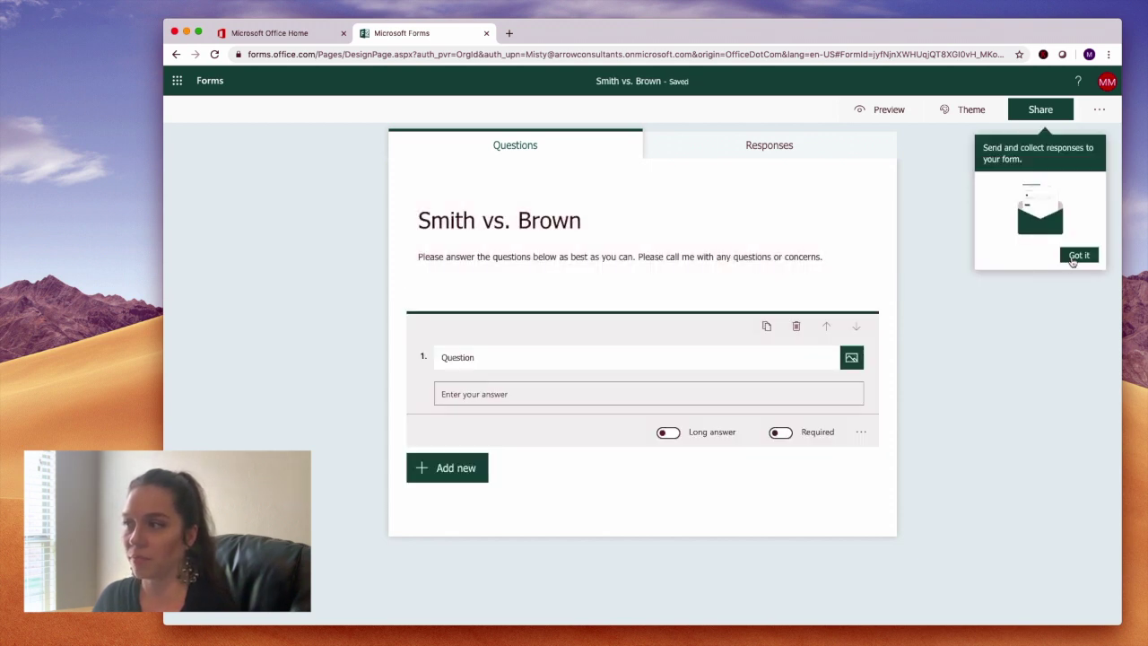
left_click(1073, 258)
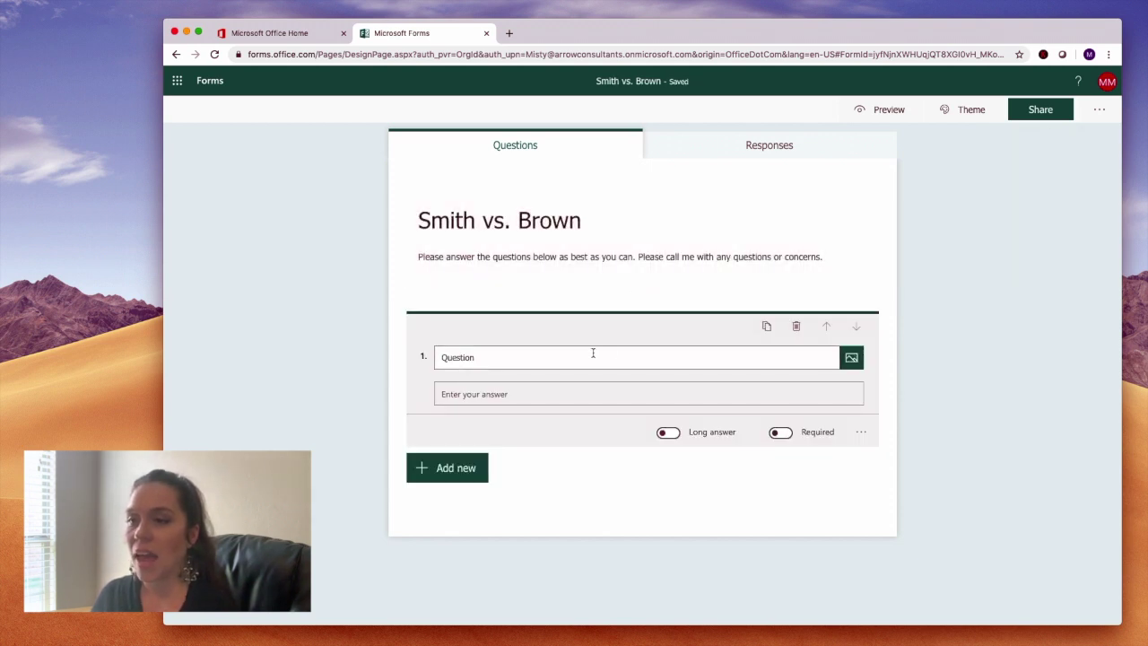
Word the text question "Please state you name, address, date of birth, and social security number." and make it required with a long answer.
left_click(525, 357)
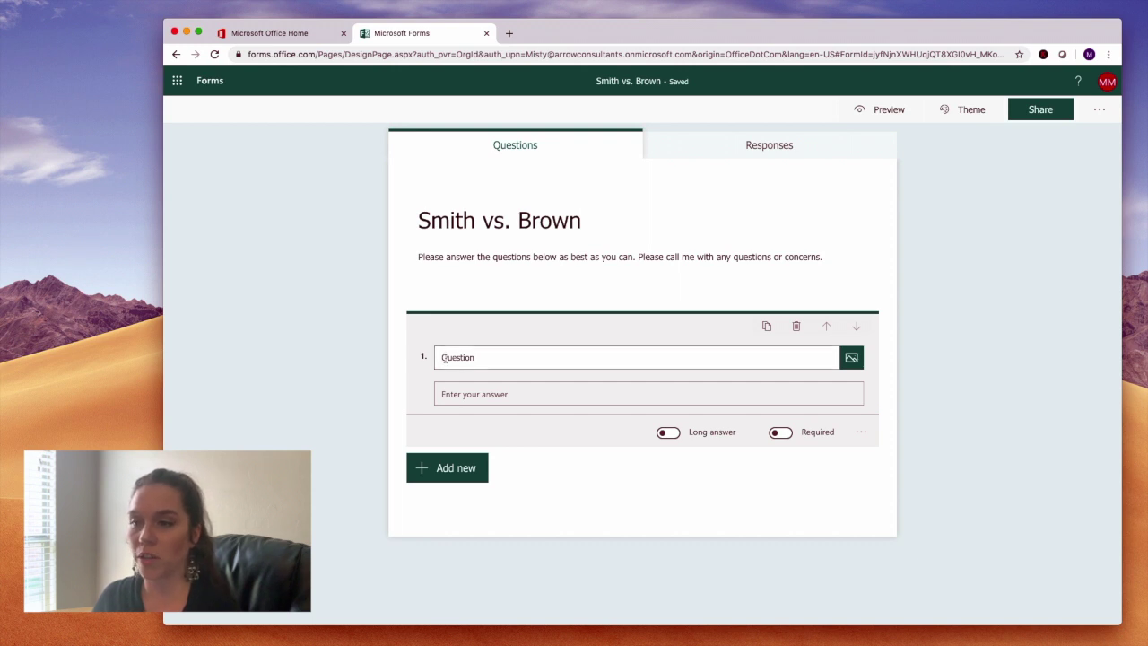
double_click(459, 357)
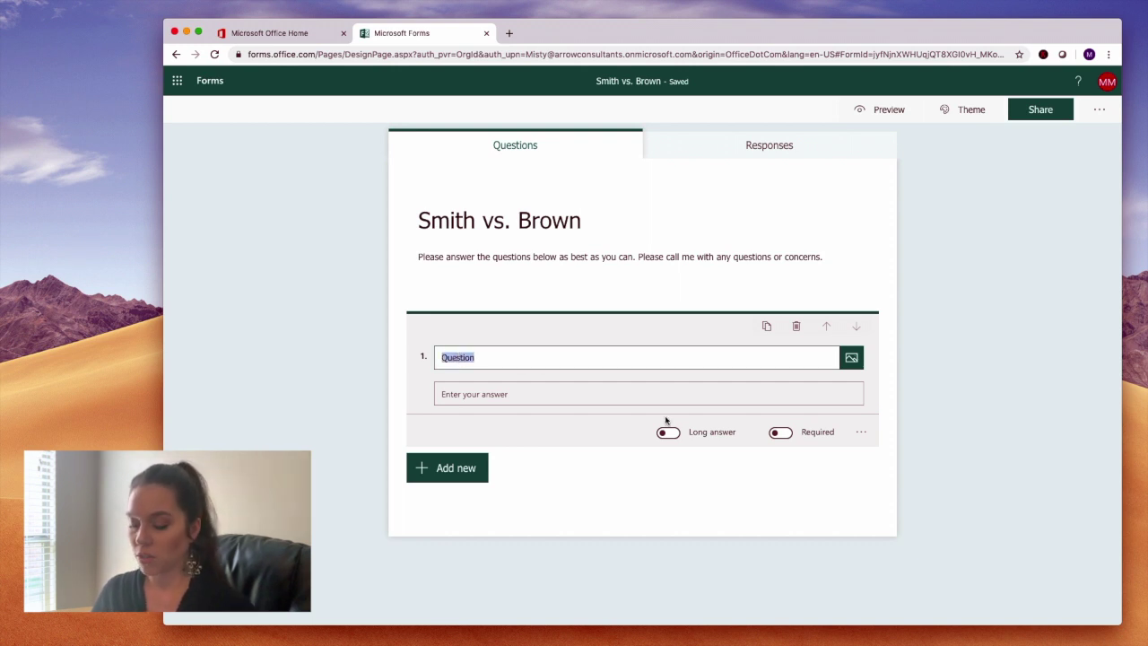
type("Please ")
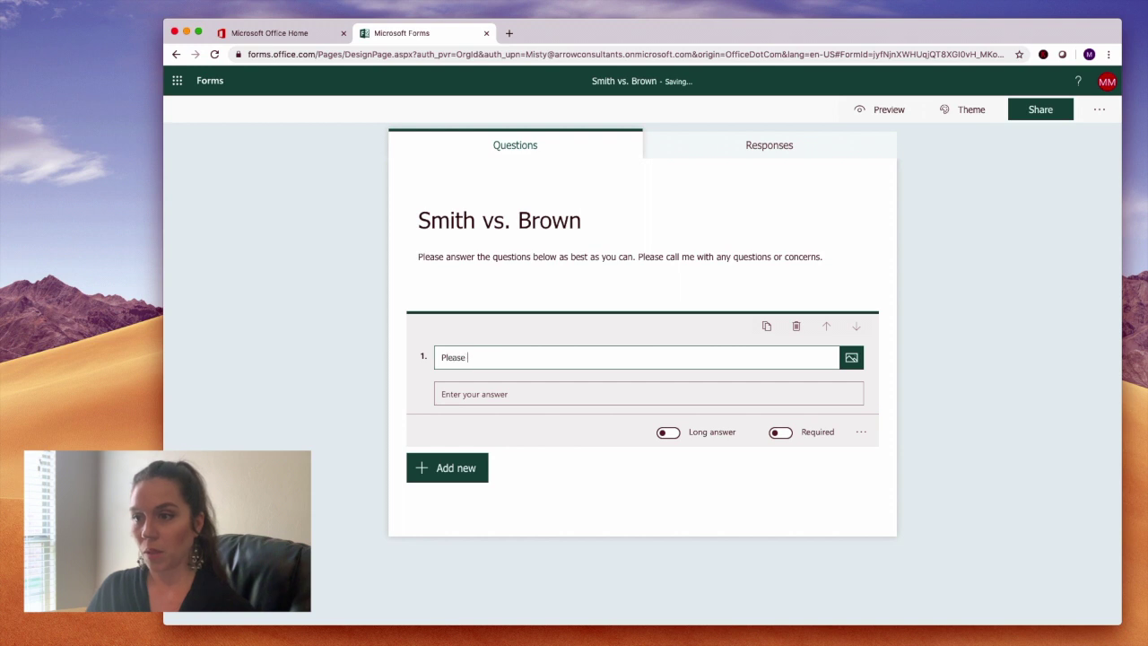
type("state you name")
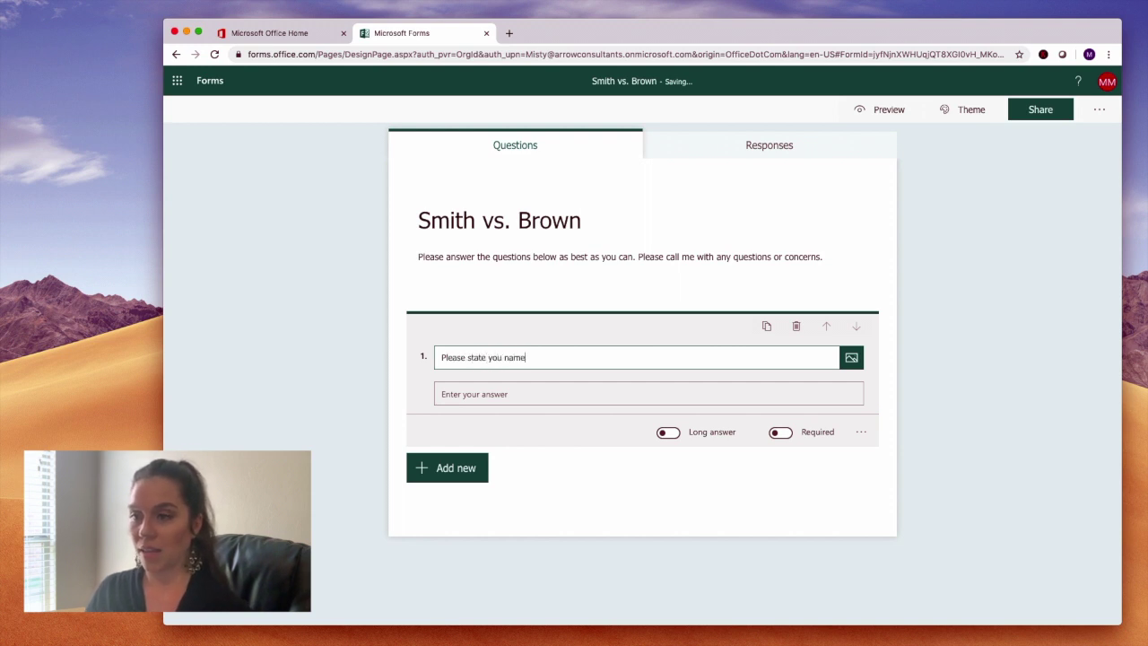
type(", address,")
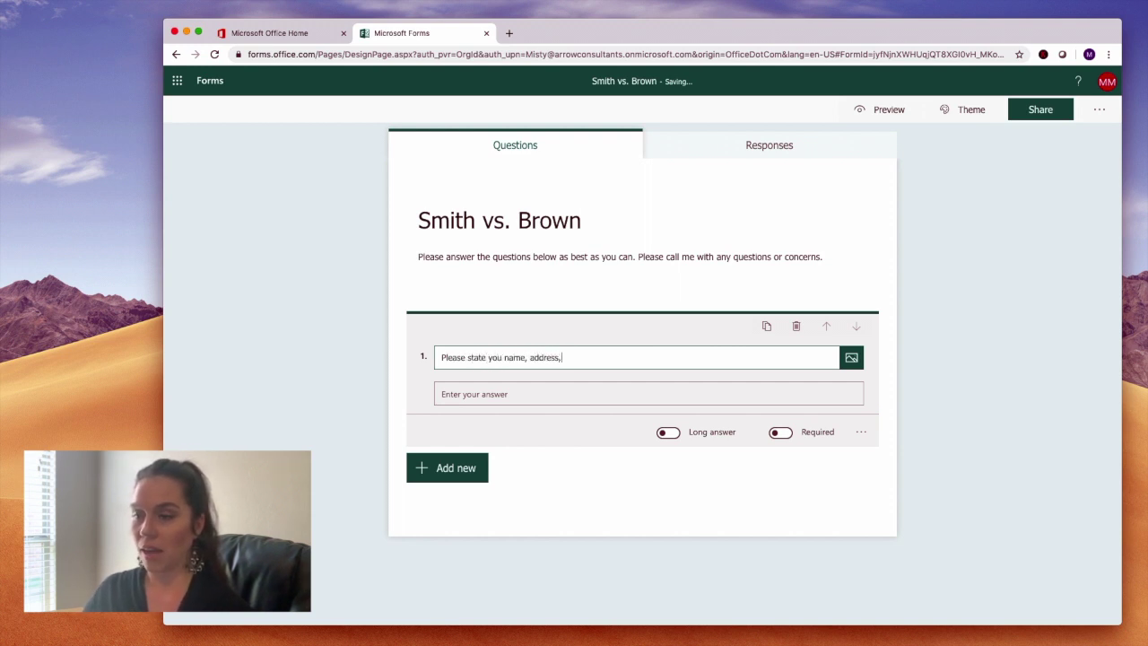
type(" date of birth, ")
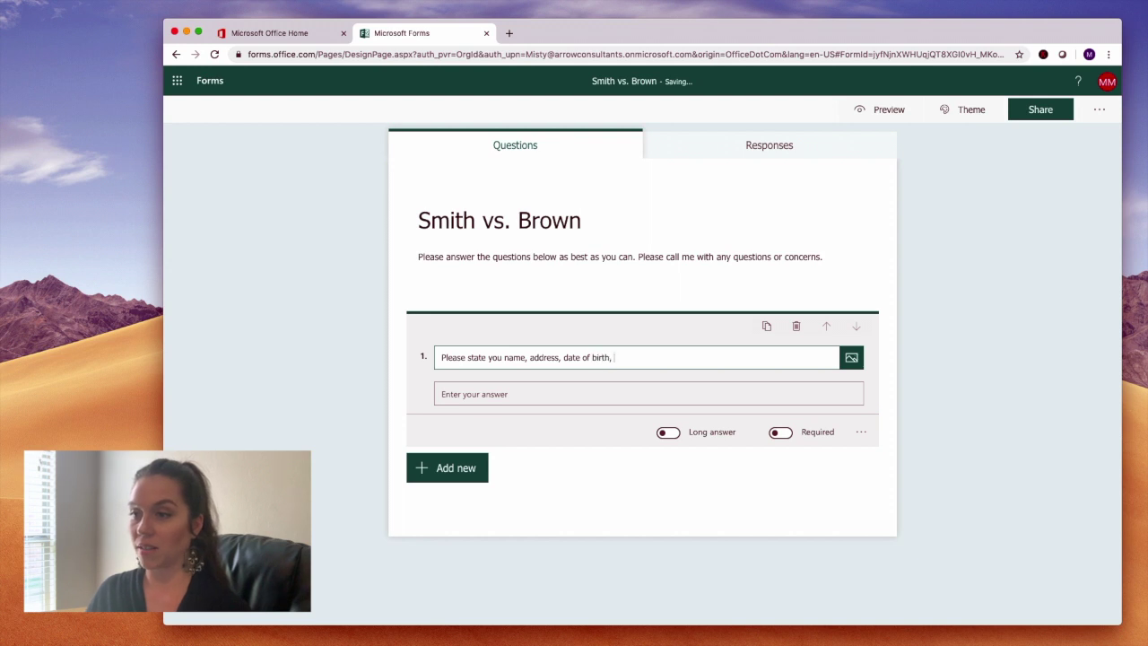
type("and social sec")
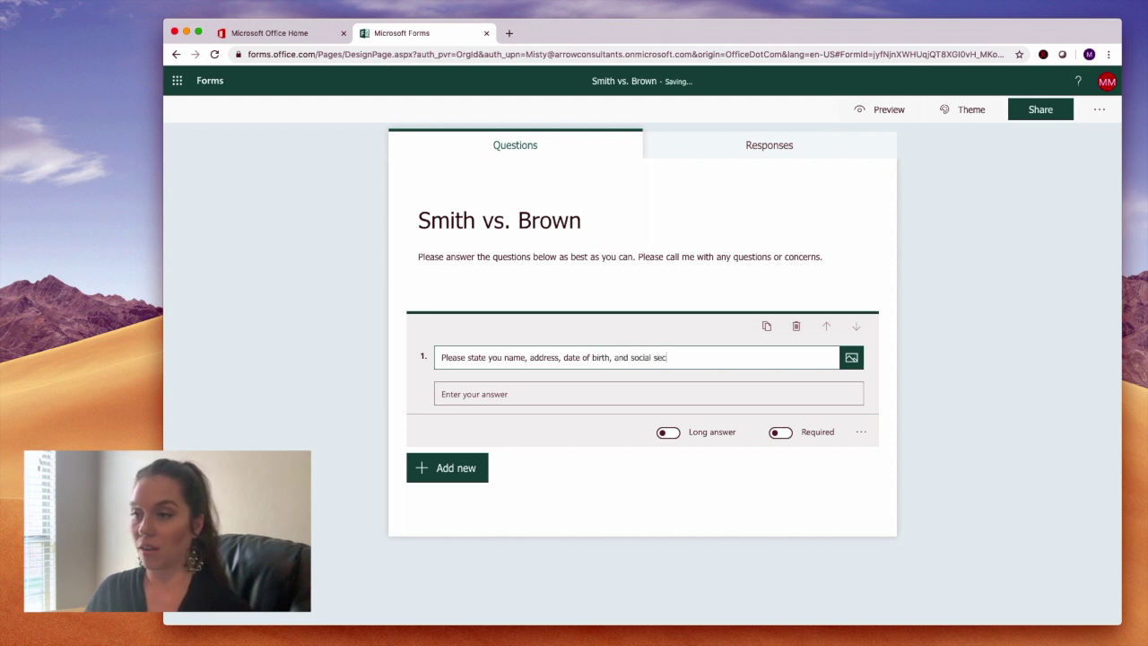
type("urity number.")
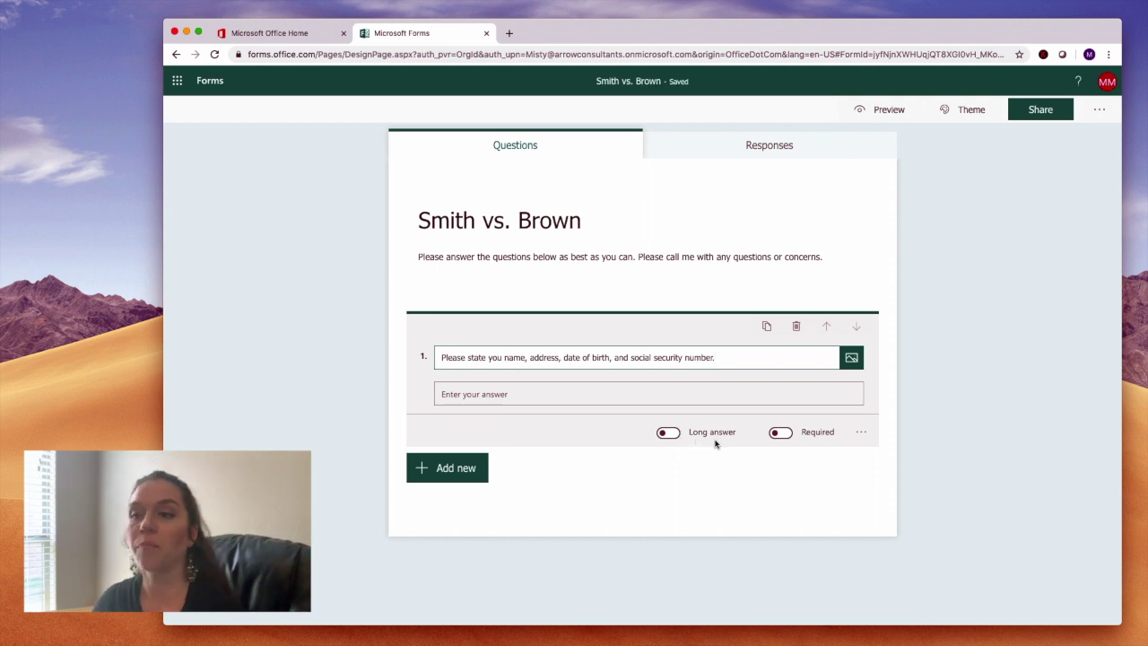
left_click(781, 433)
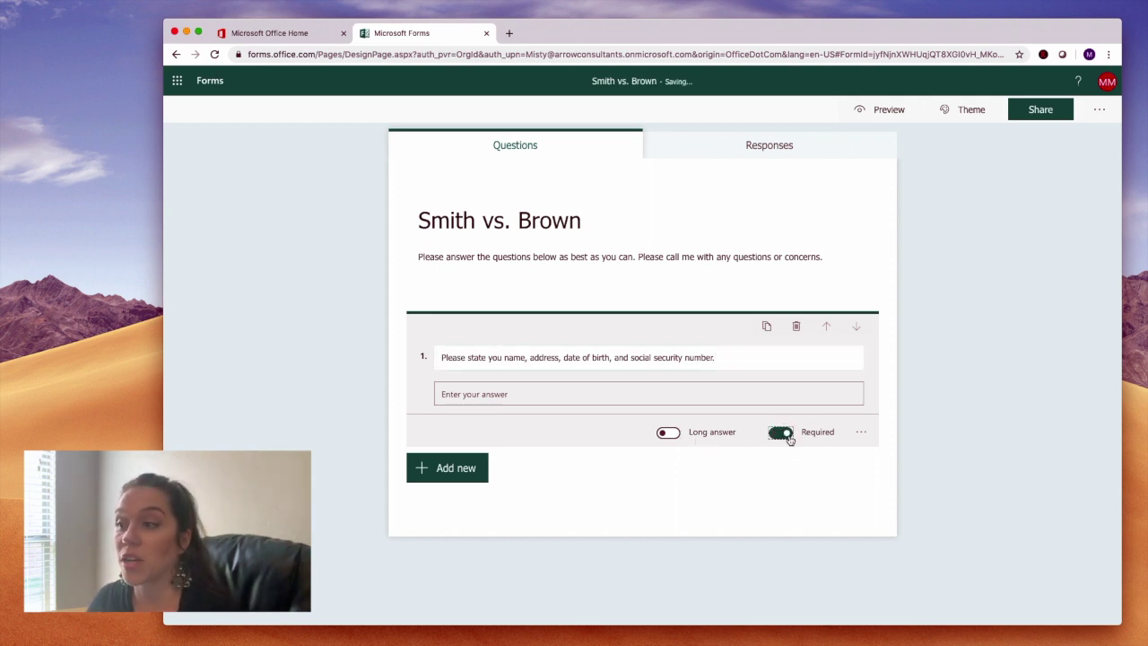
left_click(671, 433)
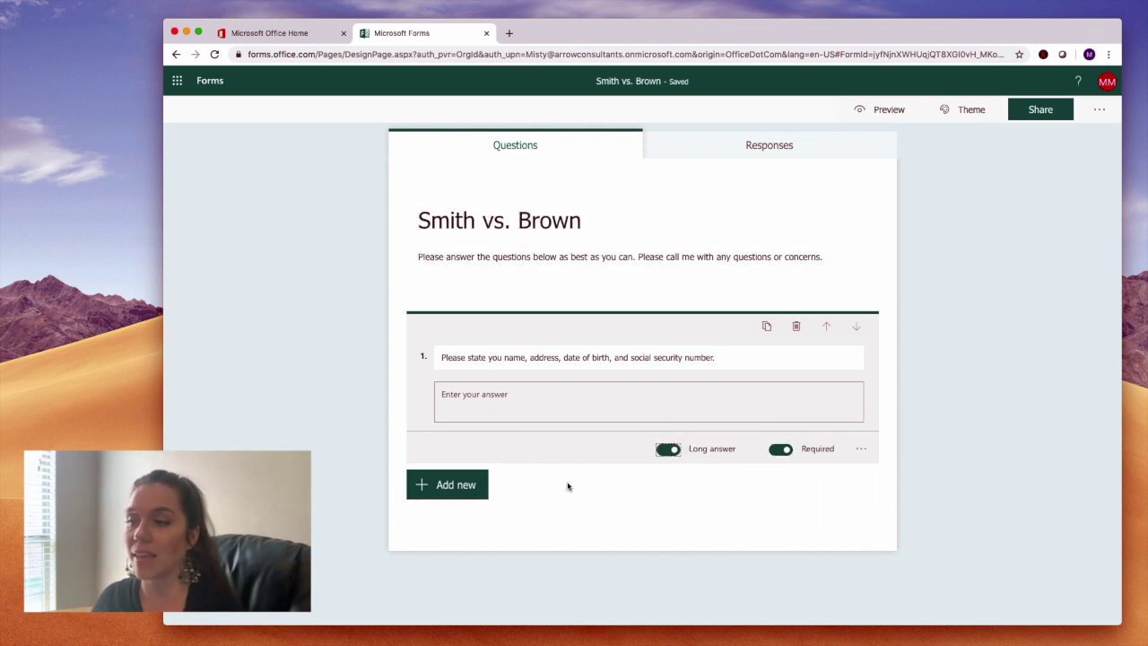
Add a choice question "Have you lived at your address for longer than two years?" with the suggested options Yes and No.
left_click(464, 495)
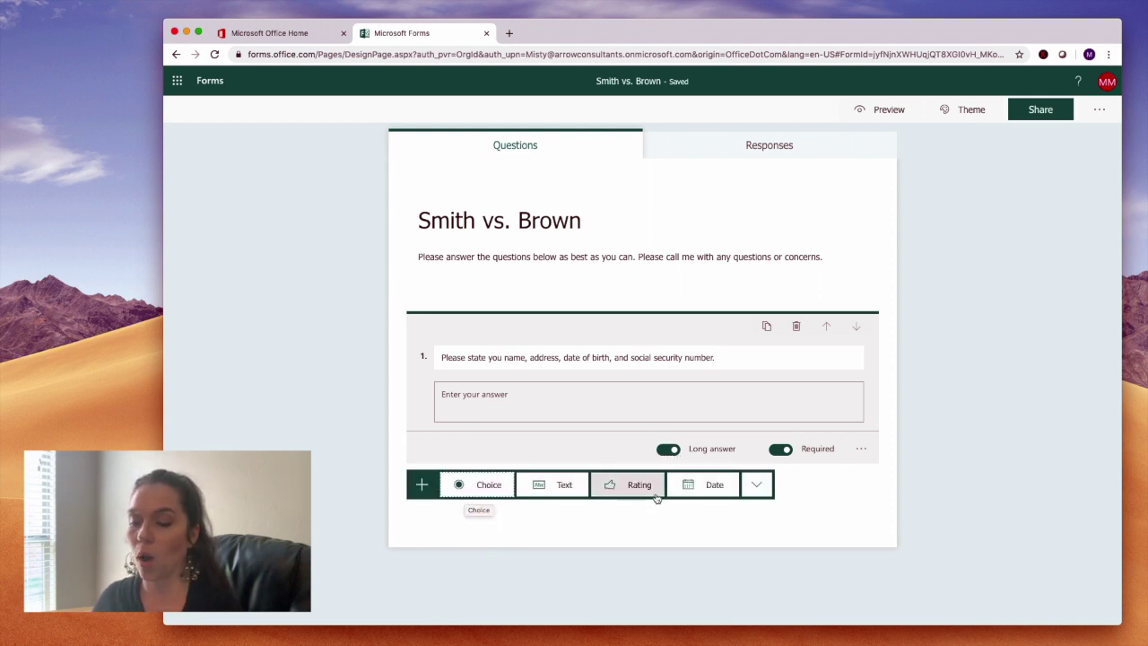
left_click(500, 489)
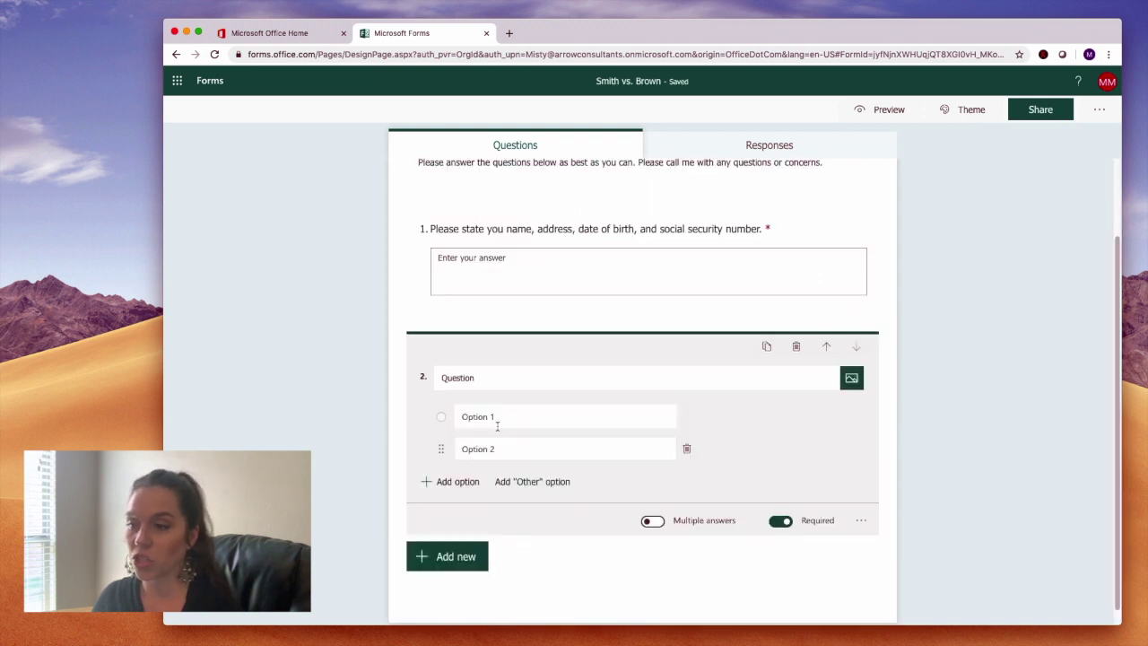
double_click(481, 378)
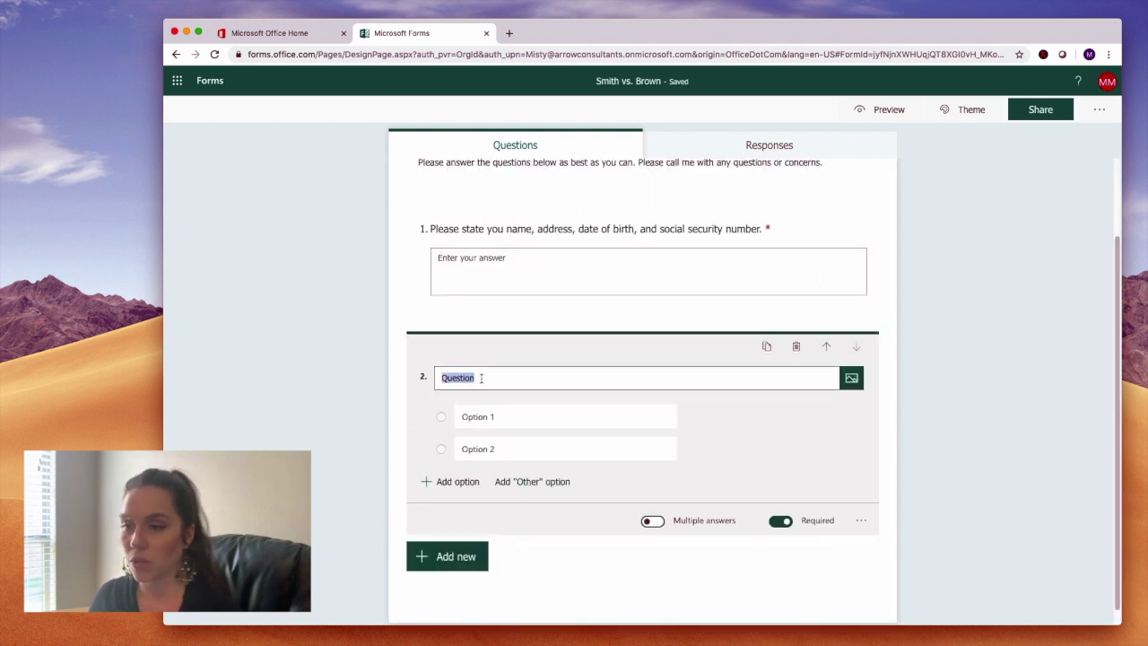
type("Have you live")
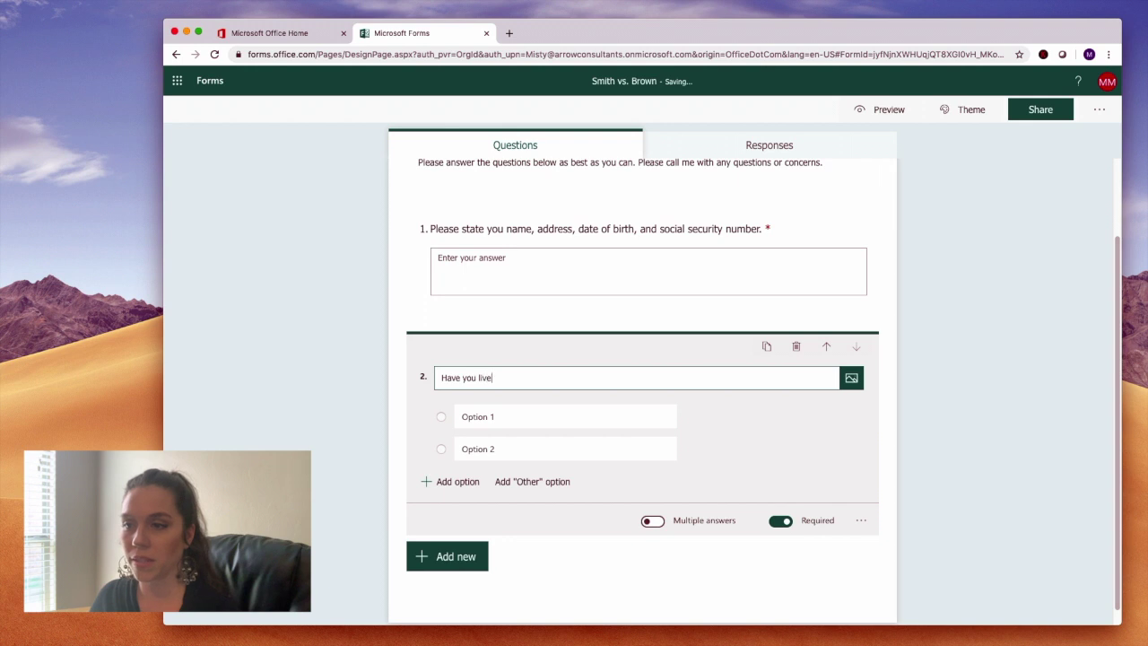
type("d at your address")
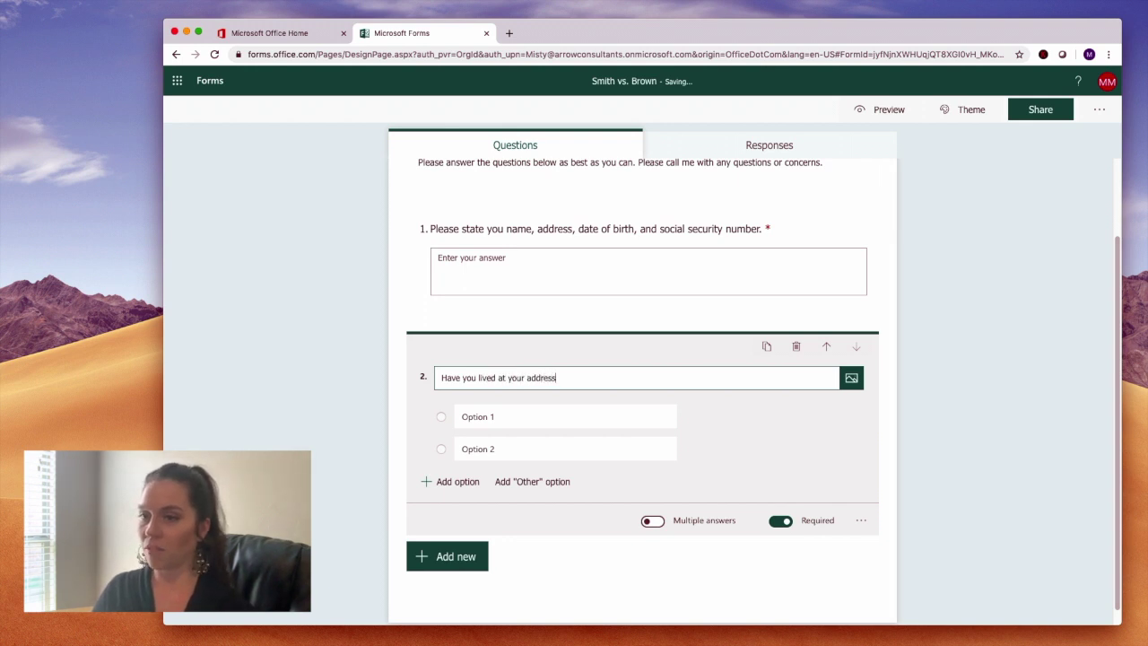
type(" for longer than ")
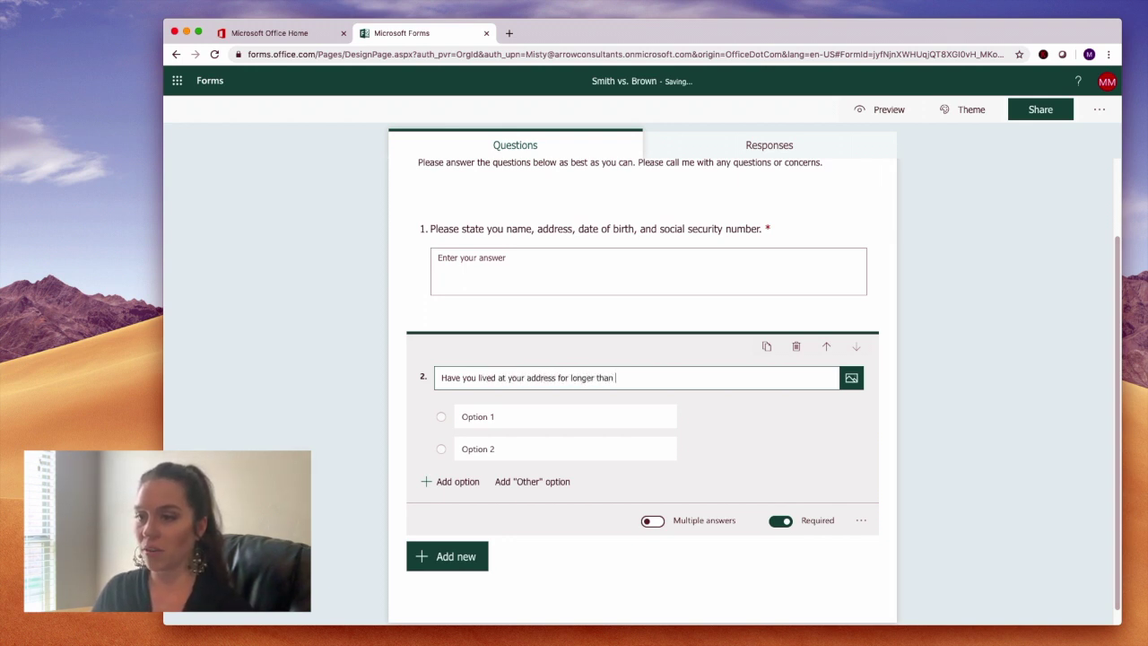
type("two years?")
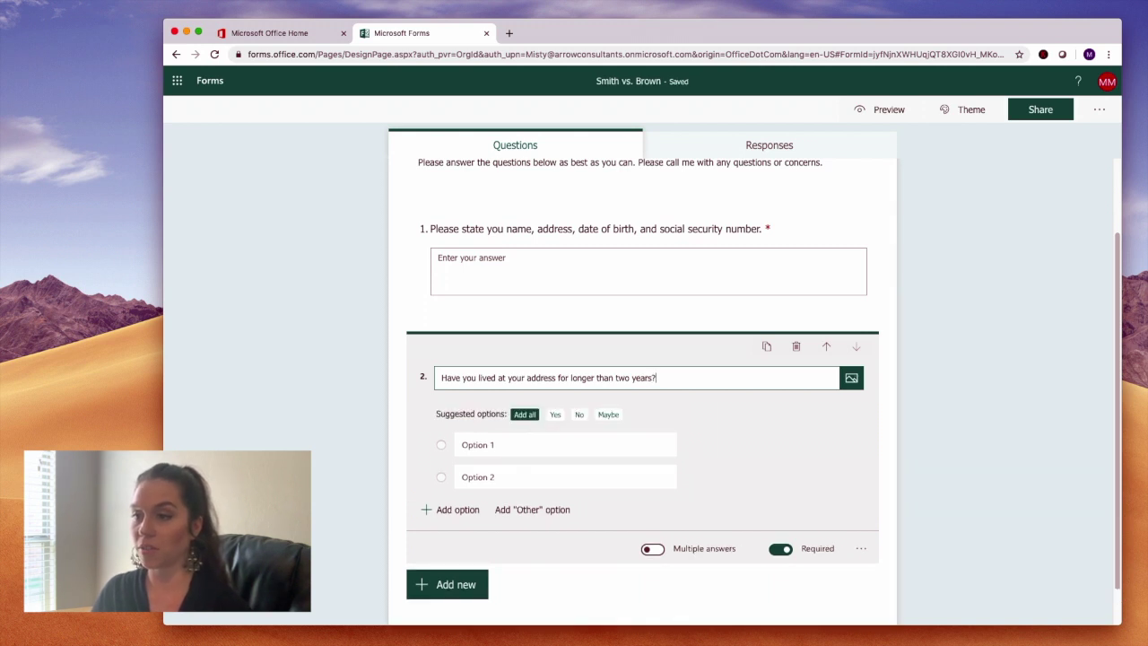
left_click(556, 415)
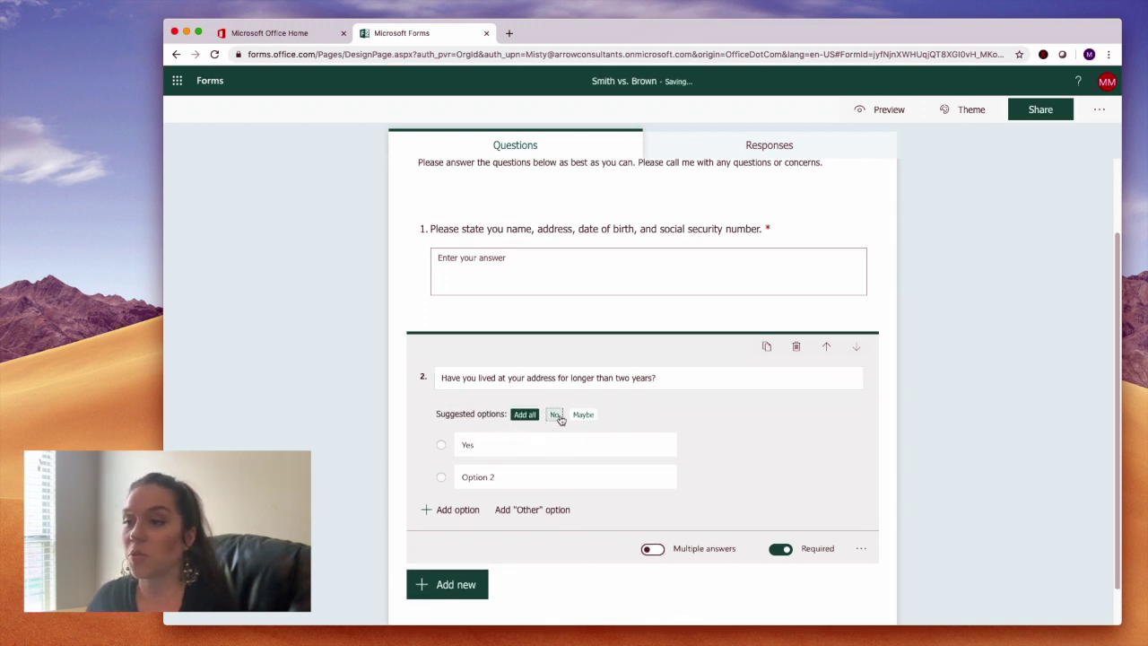
left_click(555, 416)
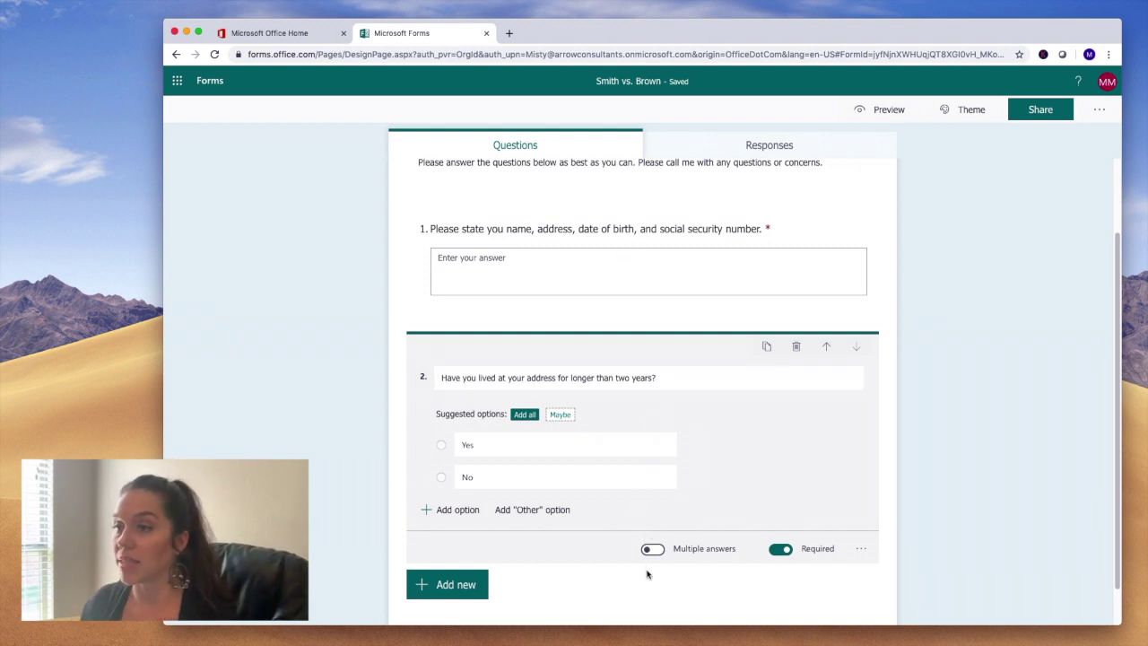
Move the choice question about living at the address above the personal details question.
left_click(827, 348)
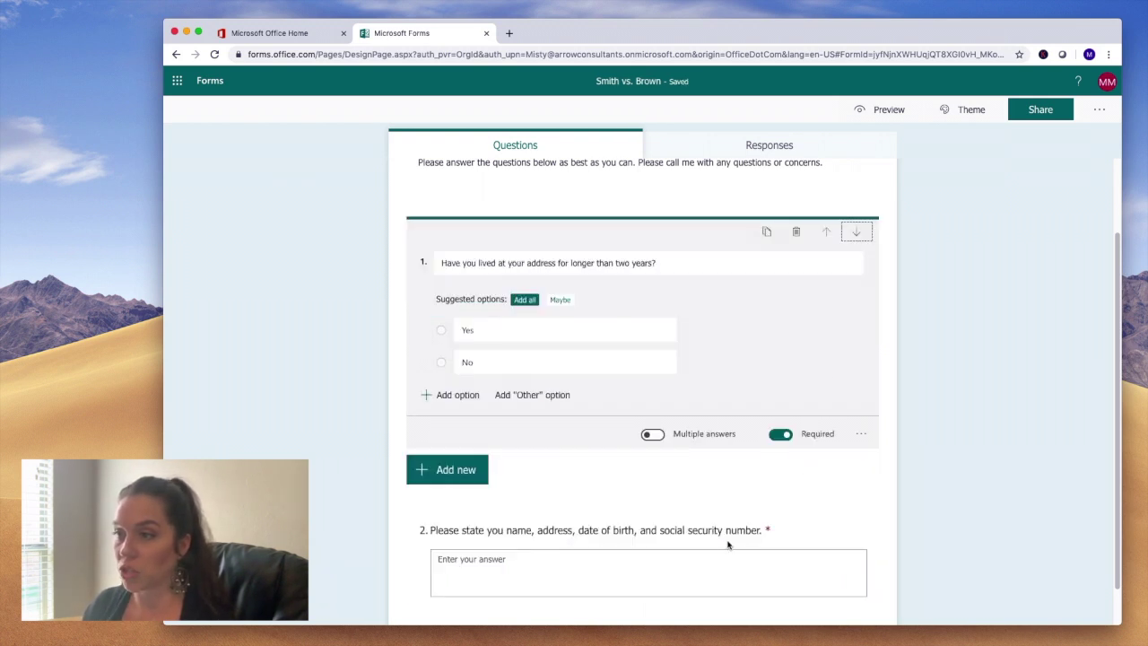
scroll(976, 550, "down", 1)
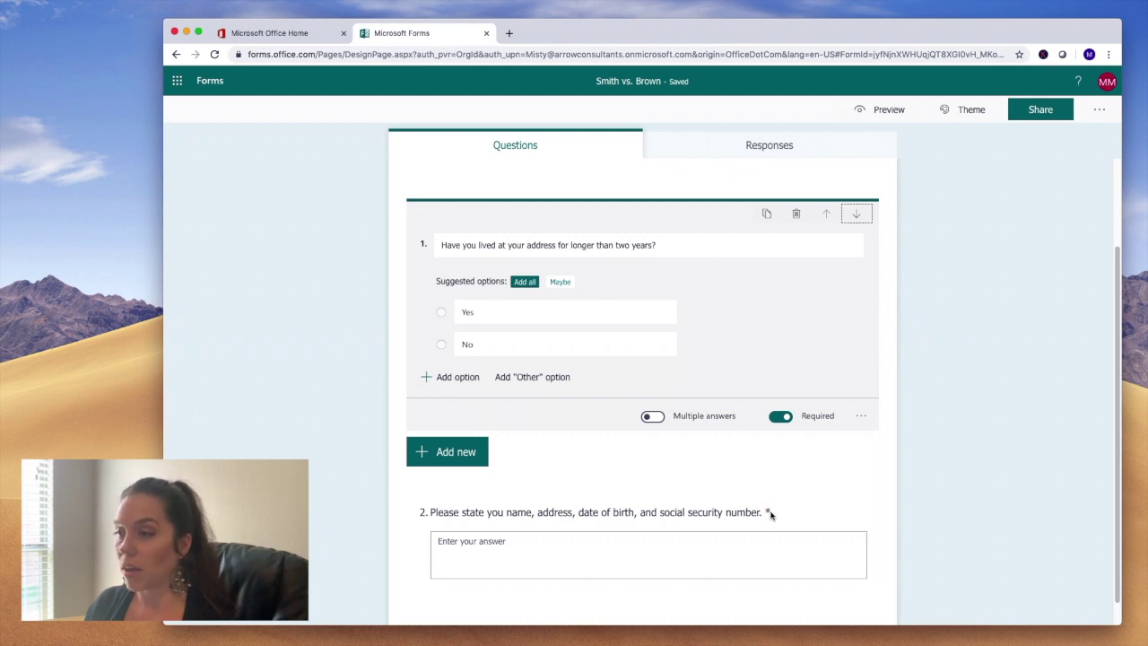
Check which question types can be added below the personal details question, without adding one.
left_click(542, 547)
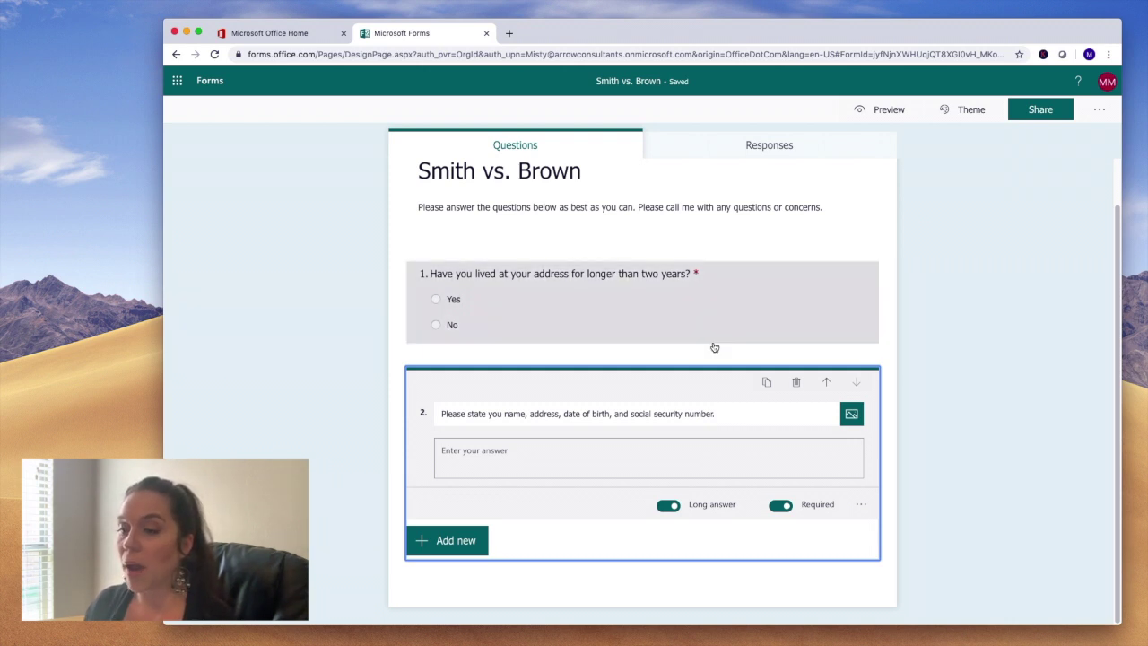
left_click(464, 544)
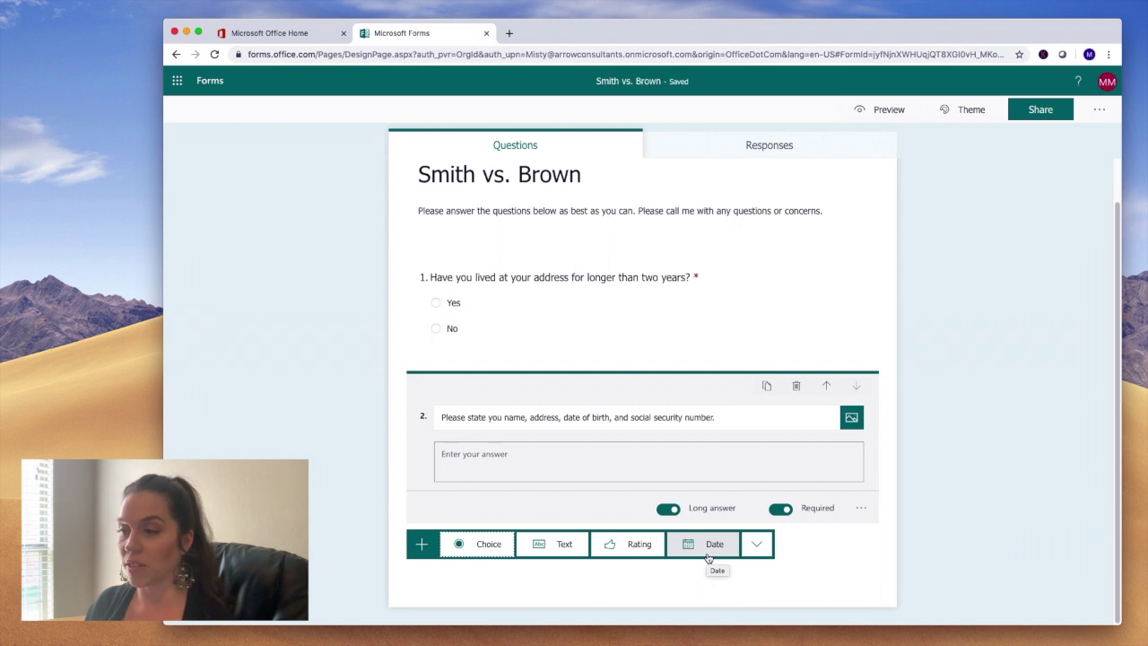
left_click(967, 490)
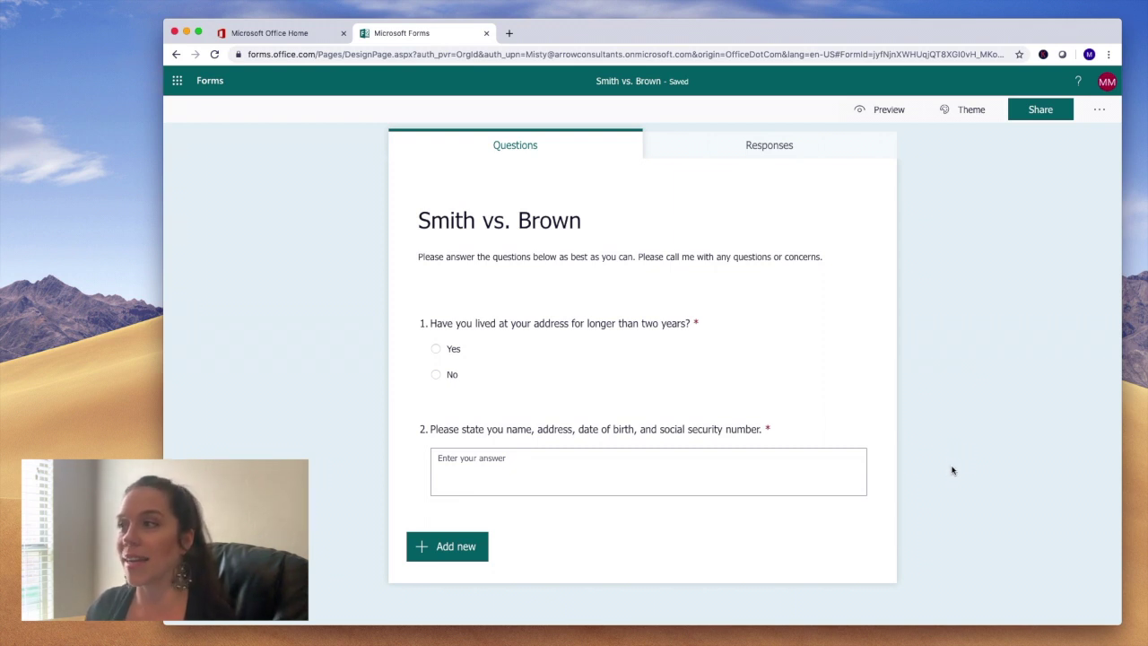
Try the purple and octopus themes on the form, and apply the illustrated city park theme with the tree and bench.
left_click(968, 116)
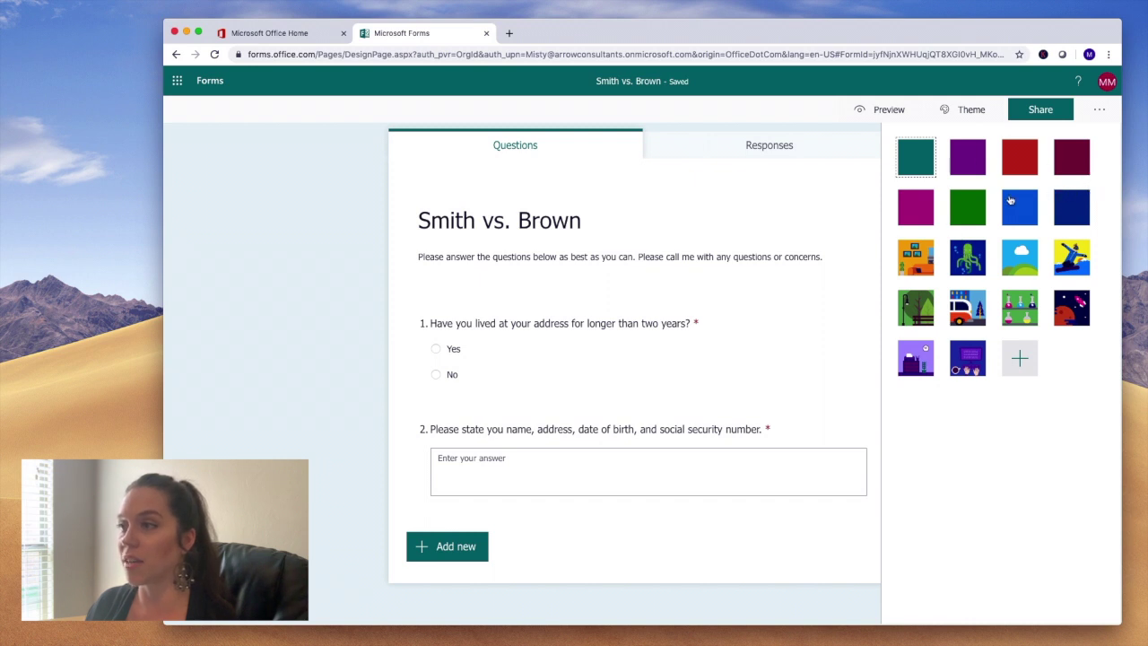
left_click(965, 162)
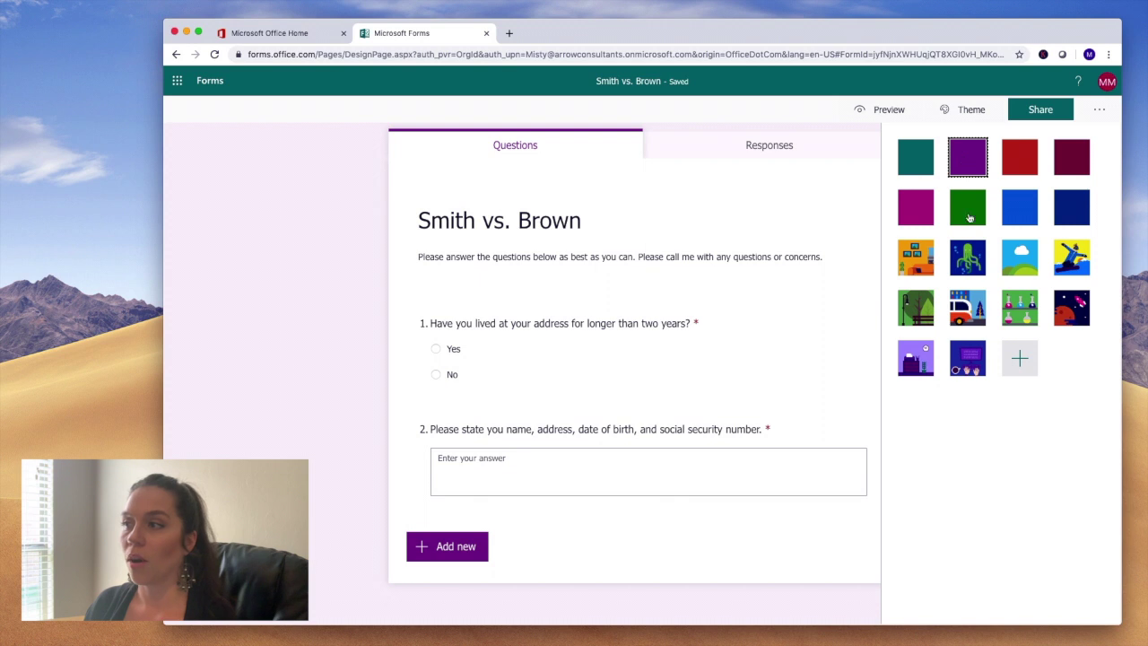
left_click(973, 264)
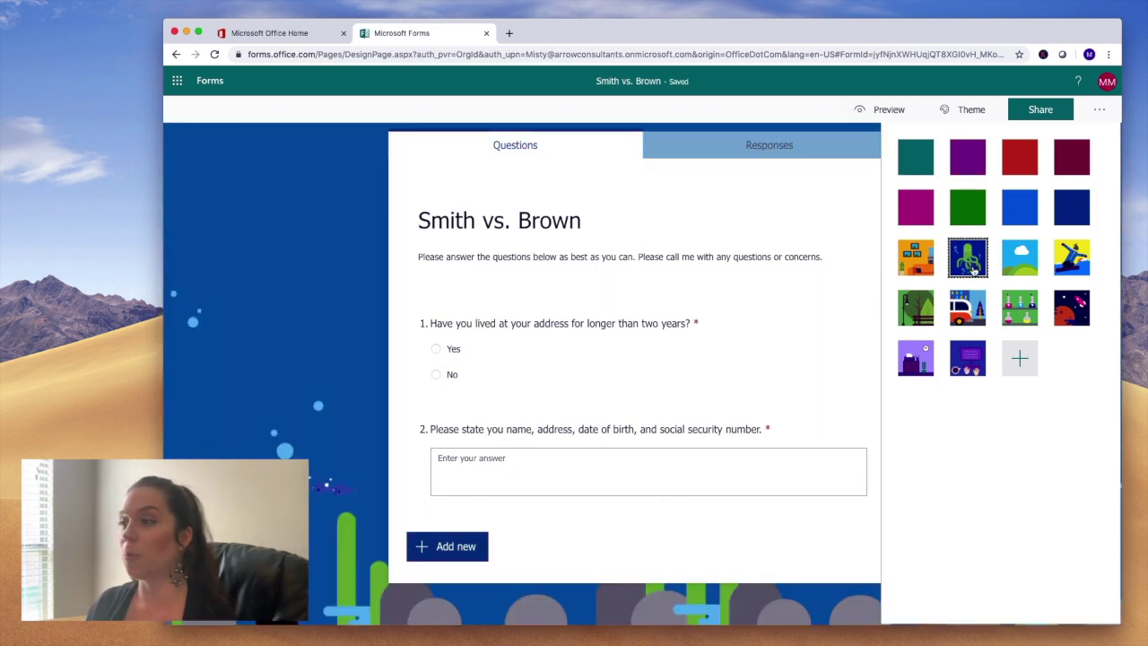
left_click(907, 316)
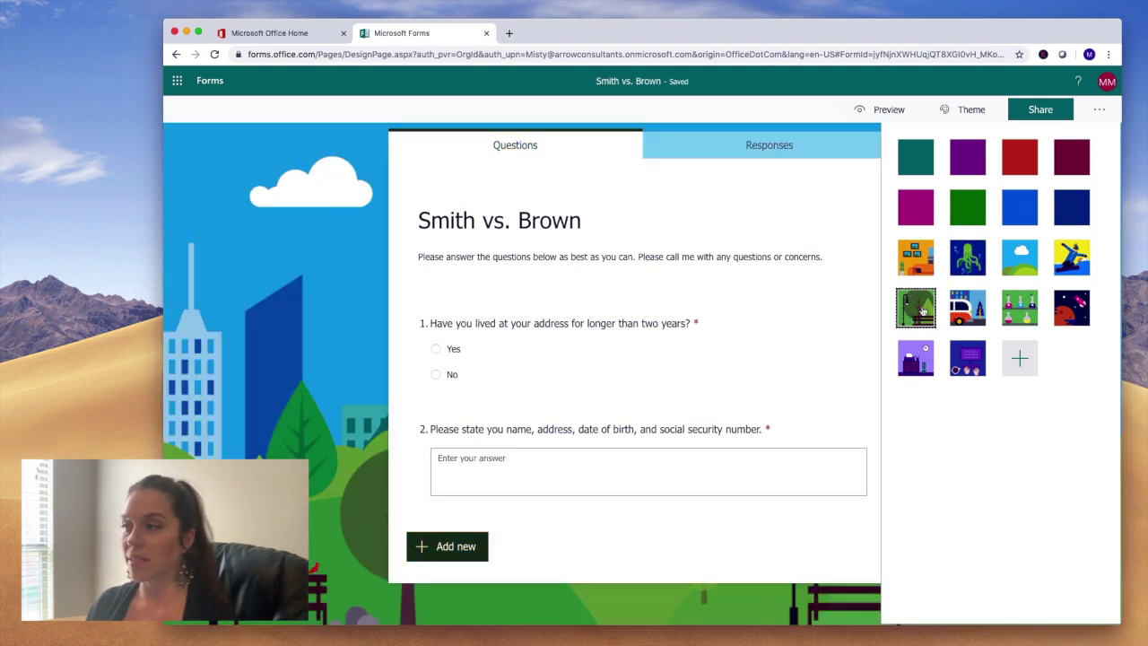
Preview the form as respondents see it on a computer and on mobile, and return to editing.
left_click(883, 110)
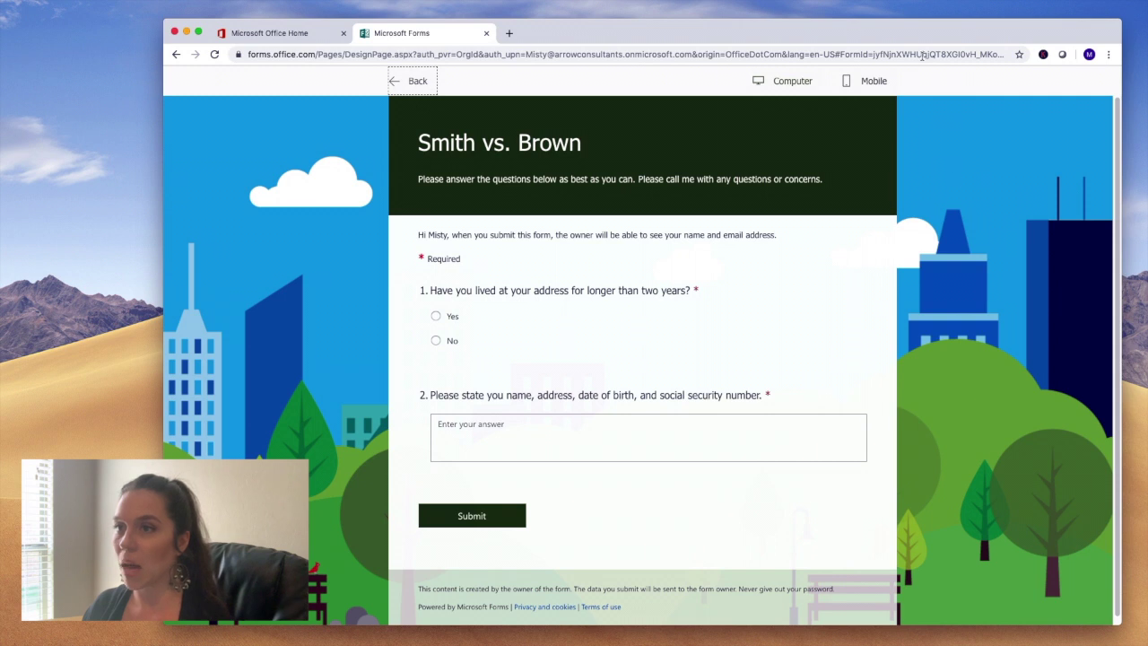
left_click(875, 82)
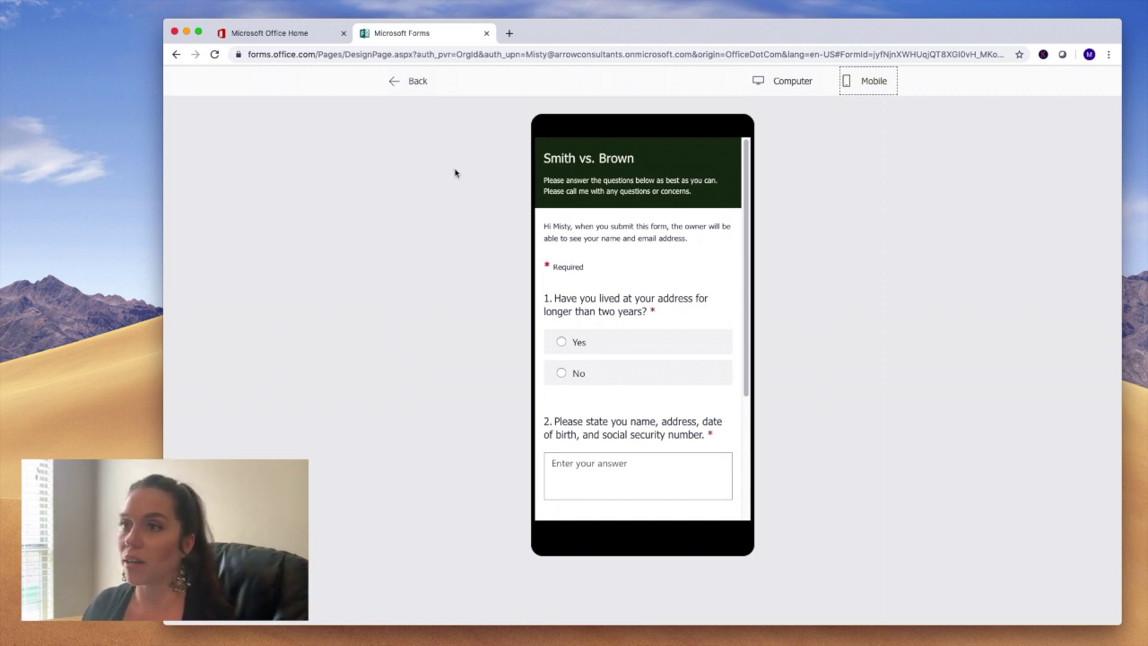
left_click(411, 81)
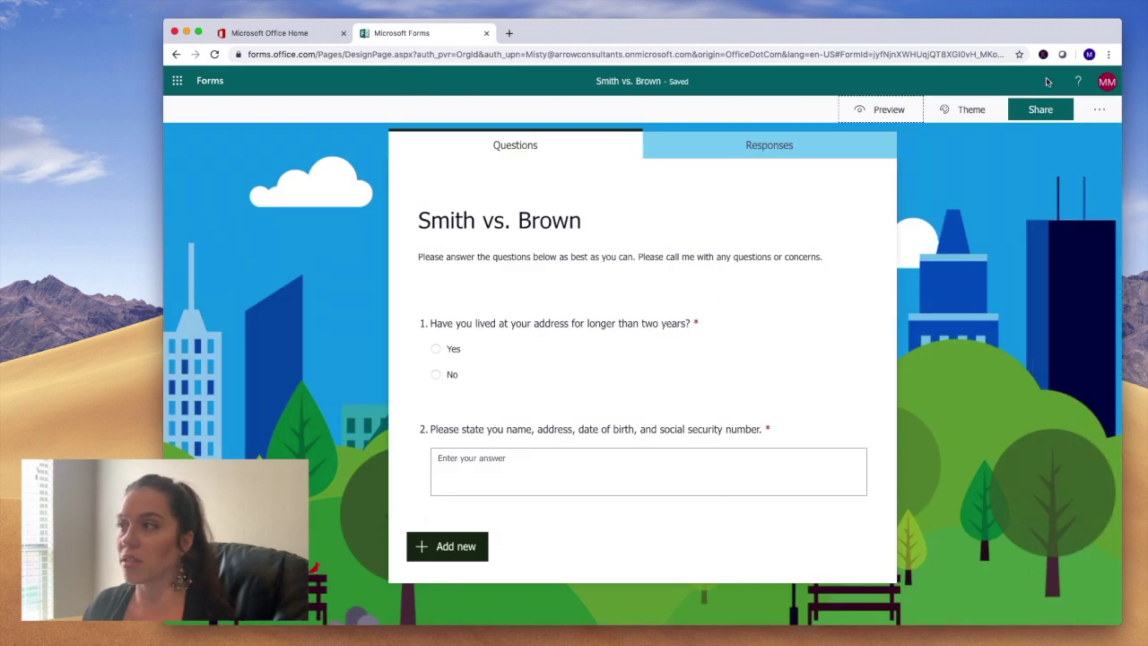
Set the form's sharing so that anyone with the link can respond.
left_click(1040, 111)
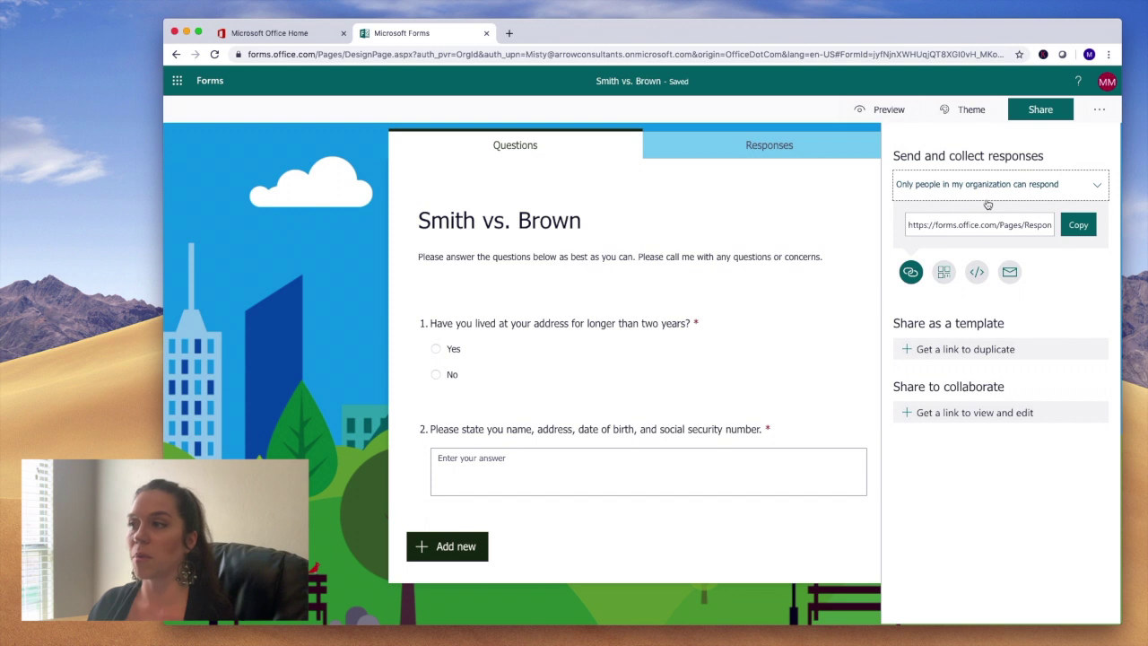
left_click(1063, 191)
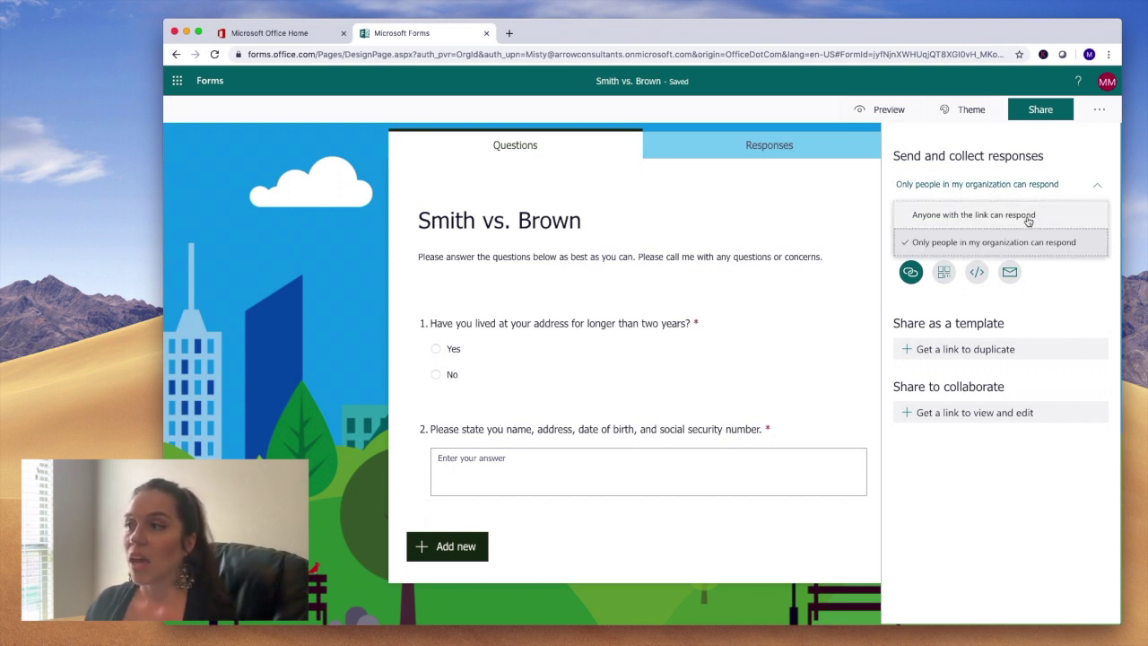
left_click(1029, 217)
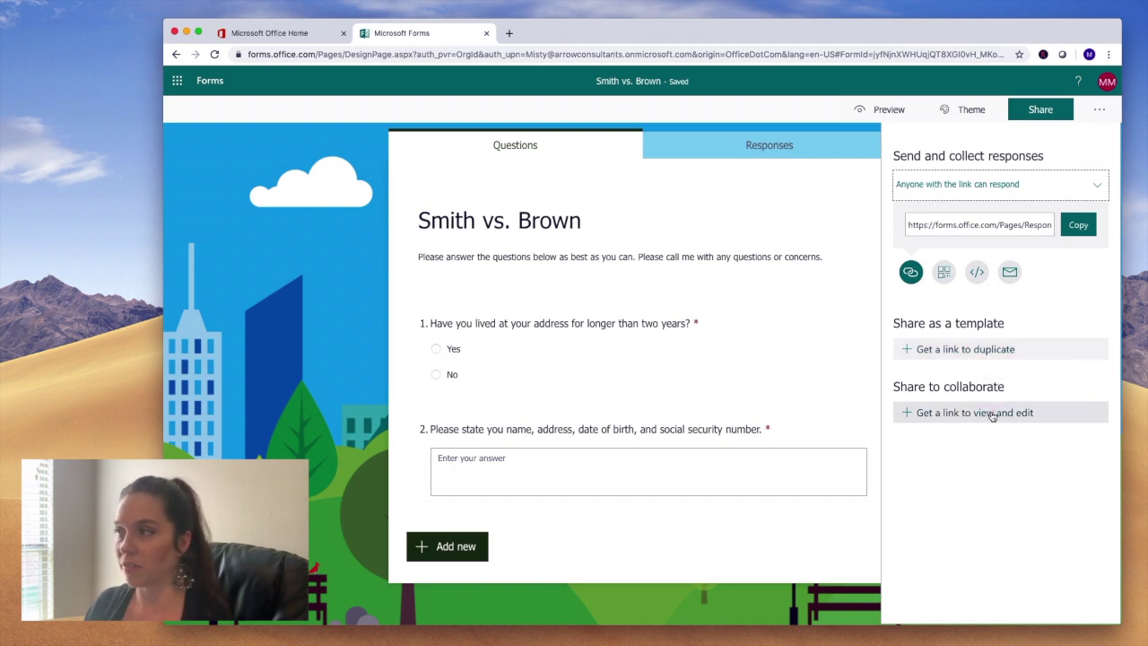
Review the form's response and notification settings and the branching options for its questions, and return to the form.
left_click(1102, 109)
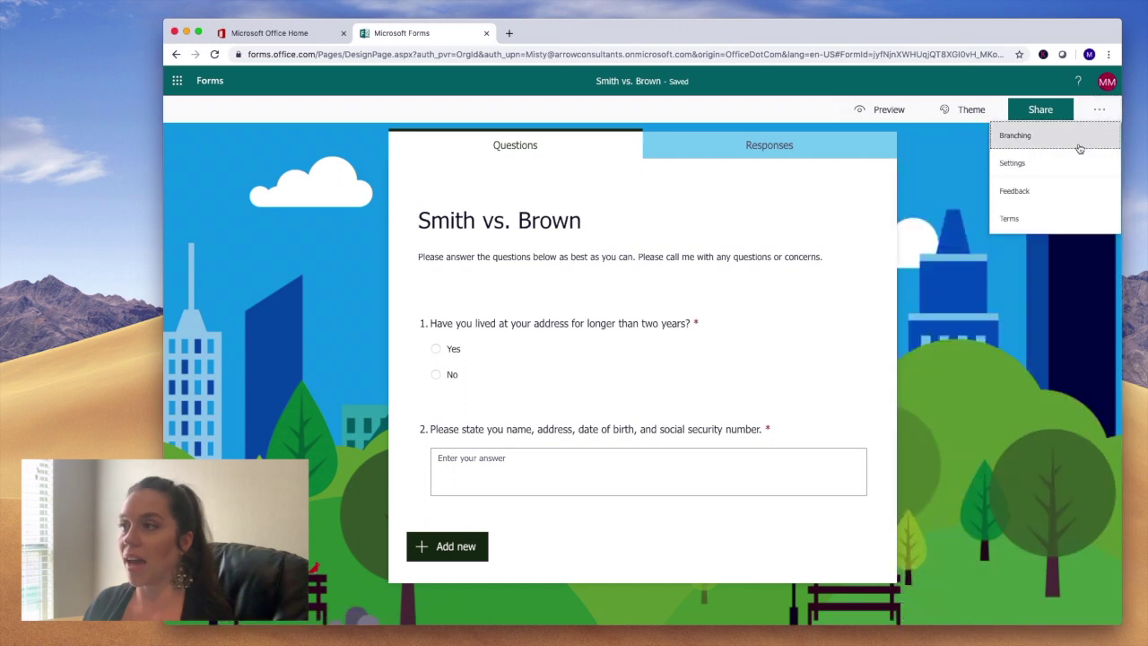
left_click(1060, 162)
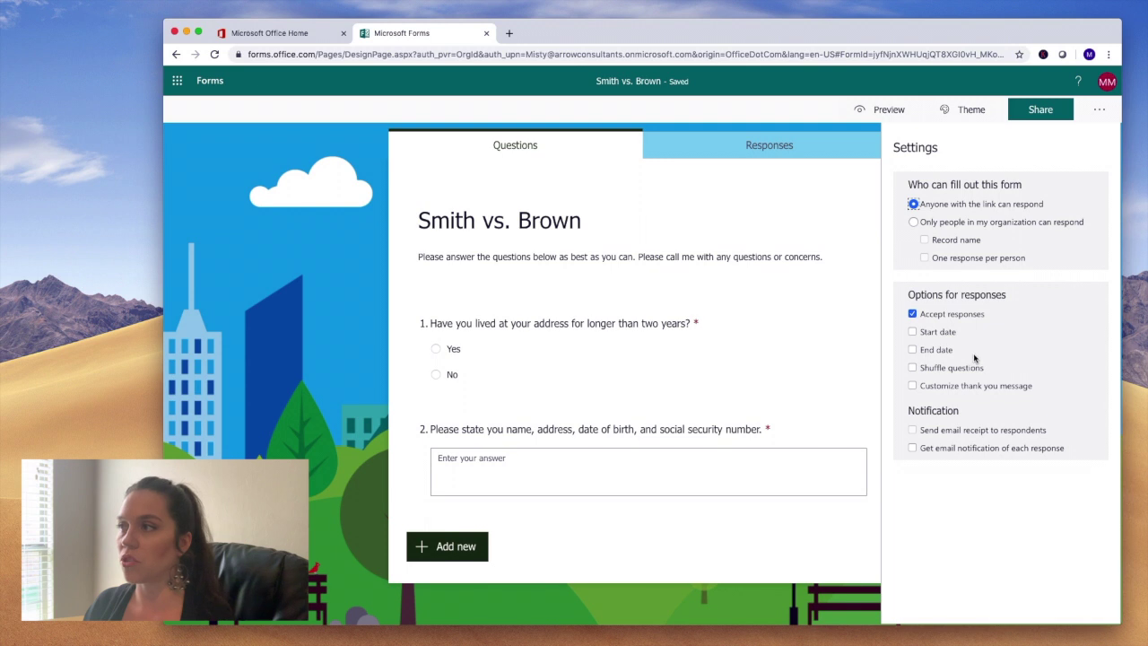
left_click(1102, 109)
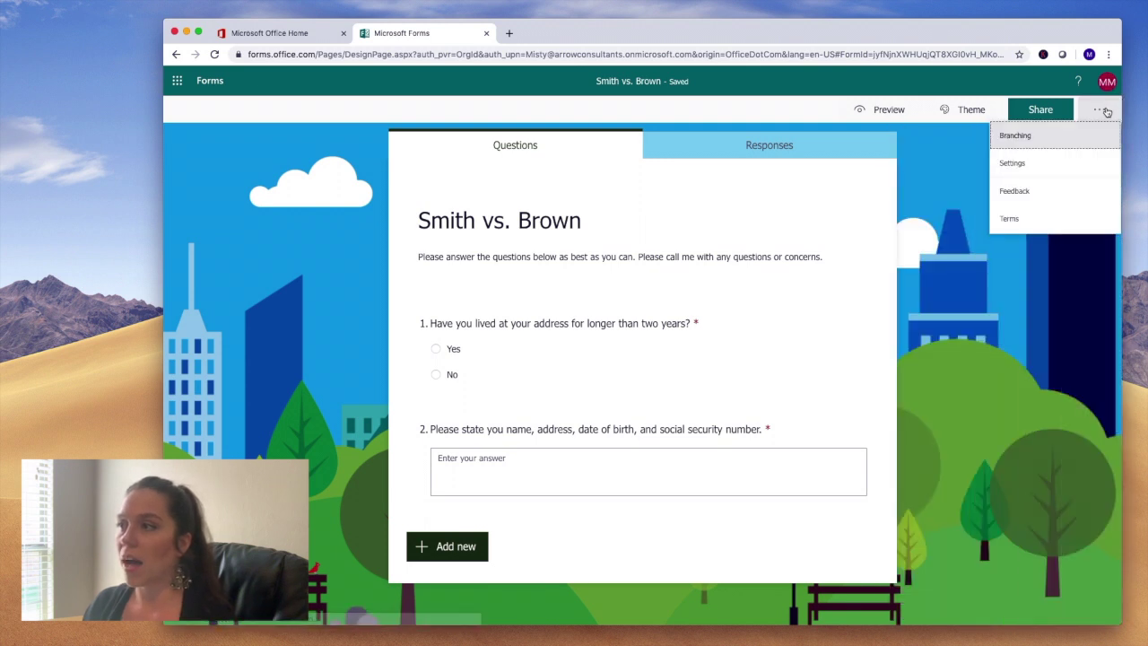
left_click(1031, 139)
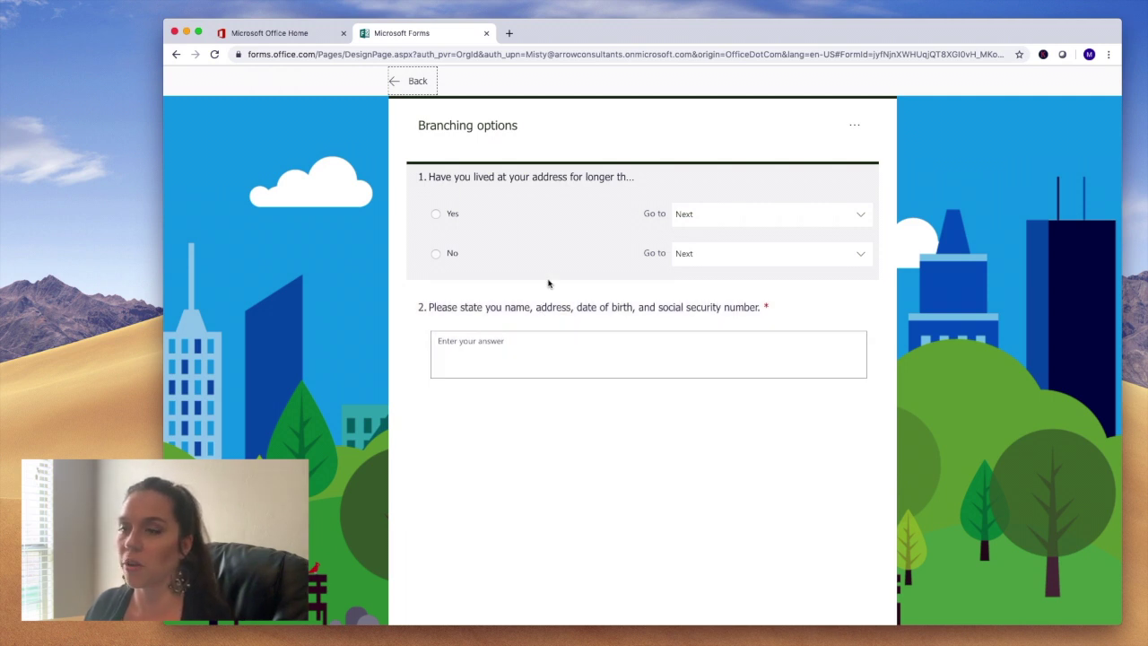
left_click(410, 80)
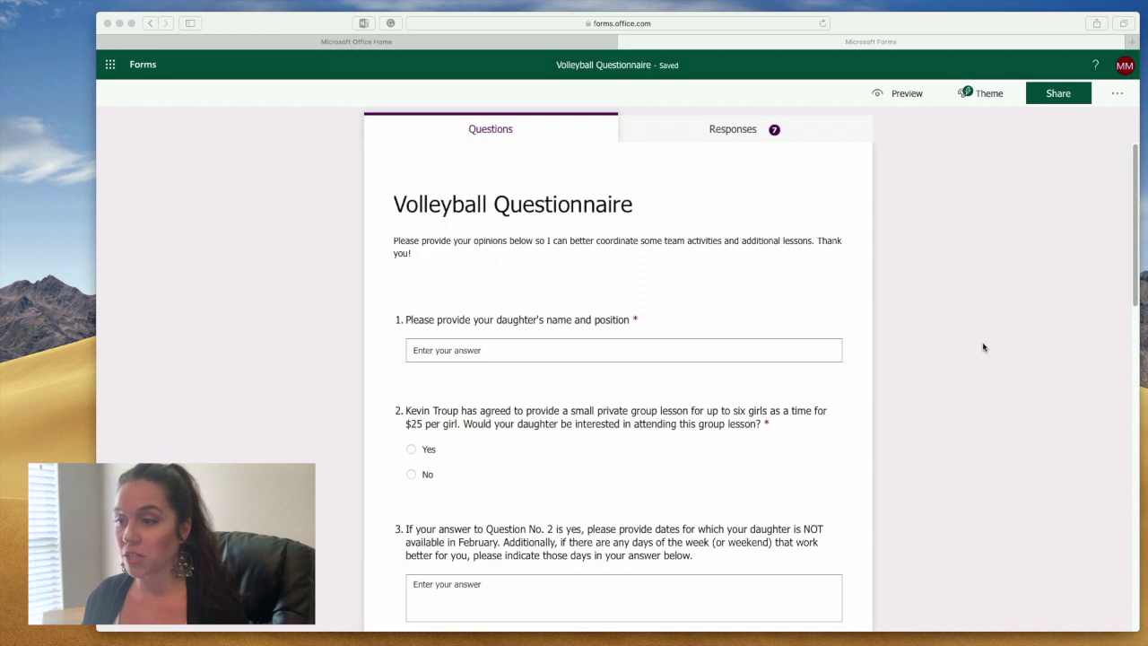
Look through all the questions of the Volleyball Questionnaire and return to its beginning.
scroll(969, 367, "down", 5)
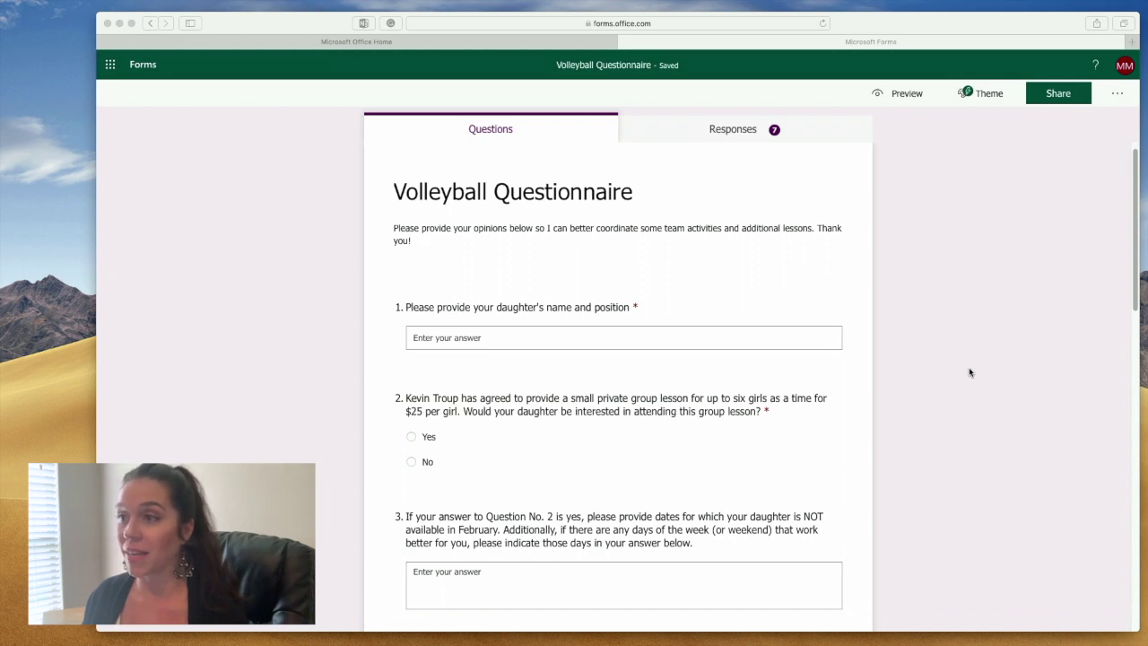
scroll(968, 370, "down", 12)
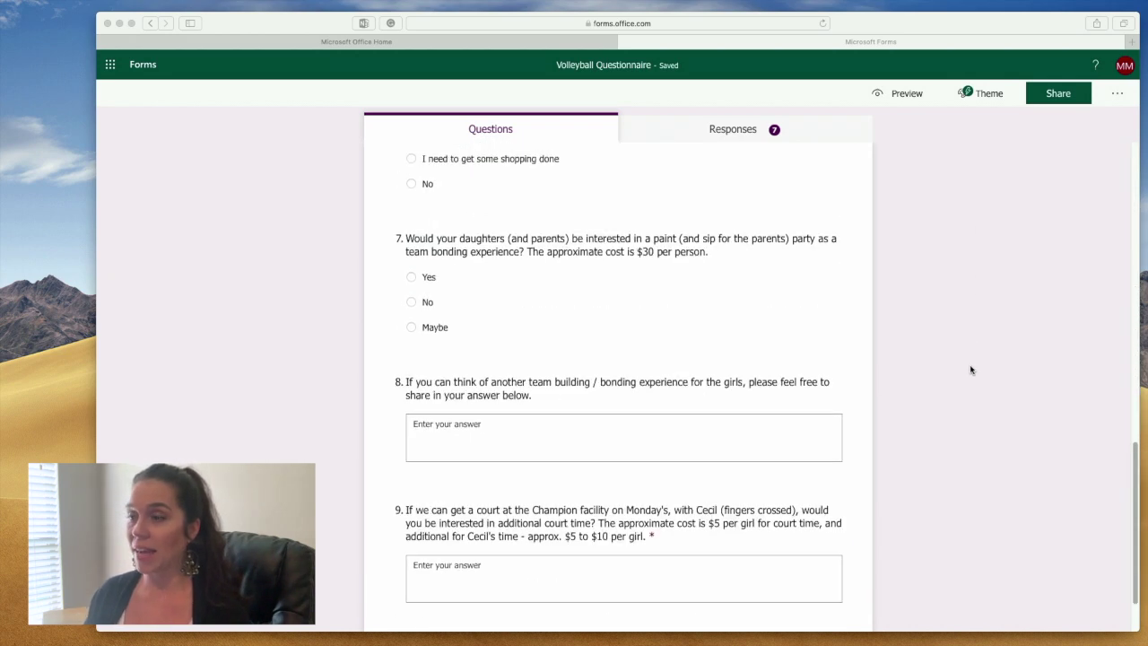
scroll(970, 368, "up", 8)
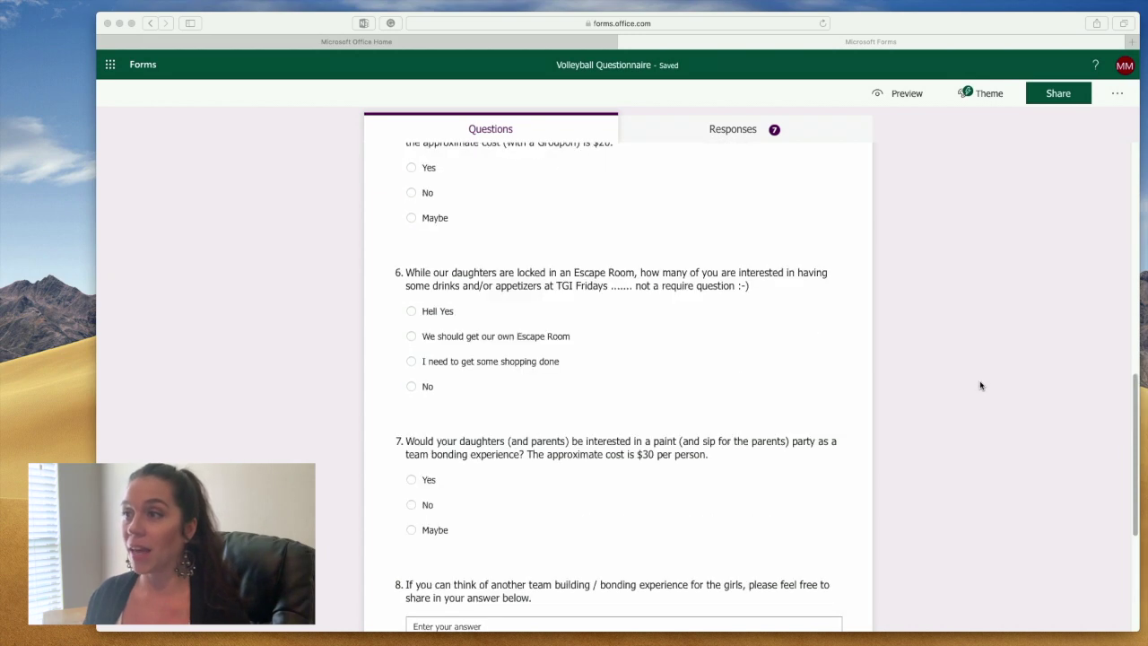
scroll(984, 388, "up", 10)
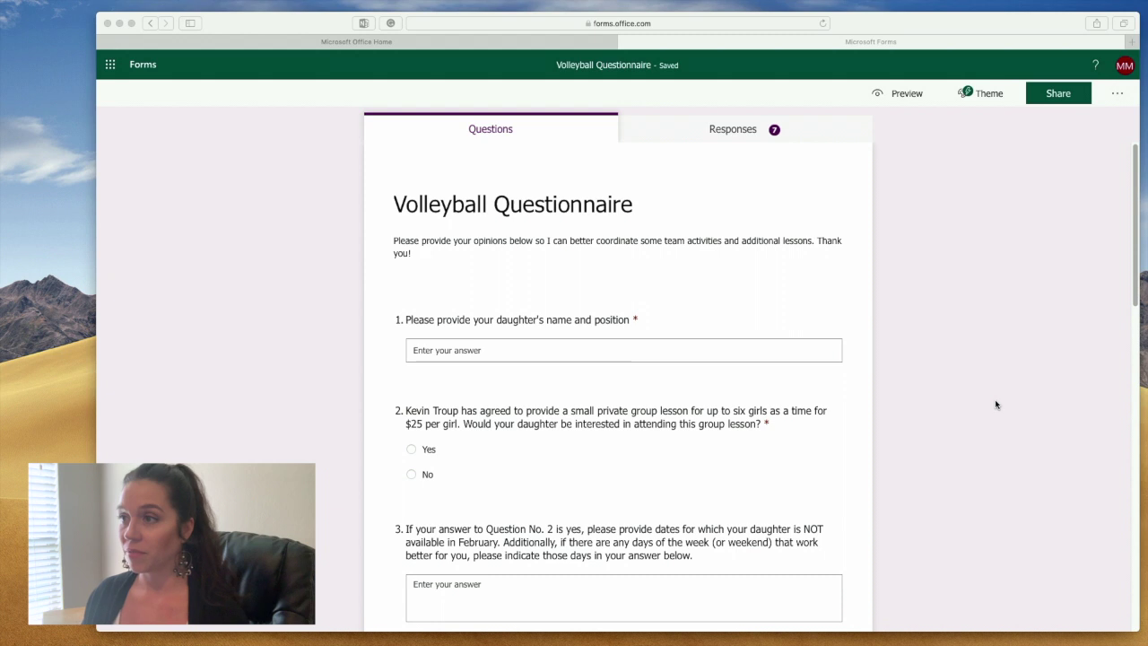
Examine the response summary of the Volleyball Questionnaire, including the pie charts and latest answers for each question.
left_click(751, 131)
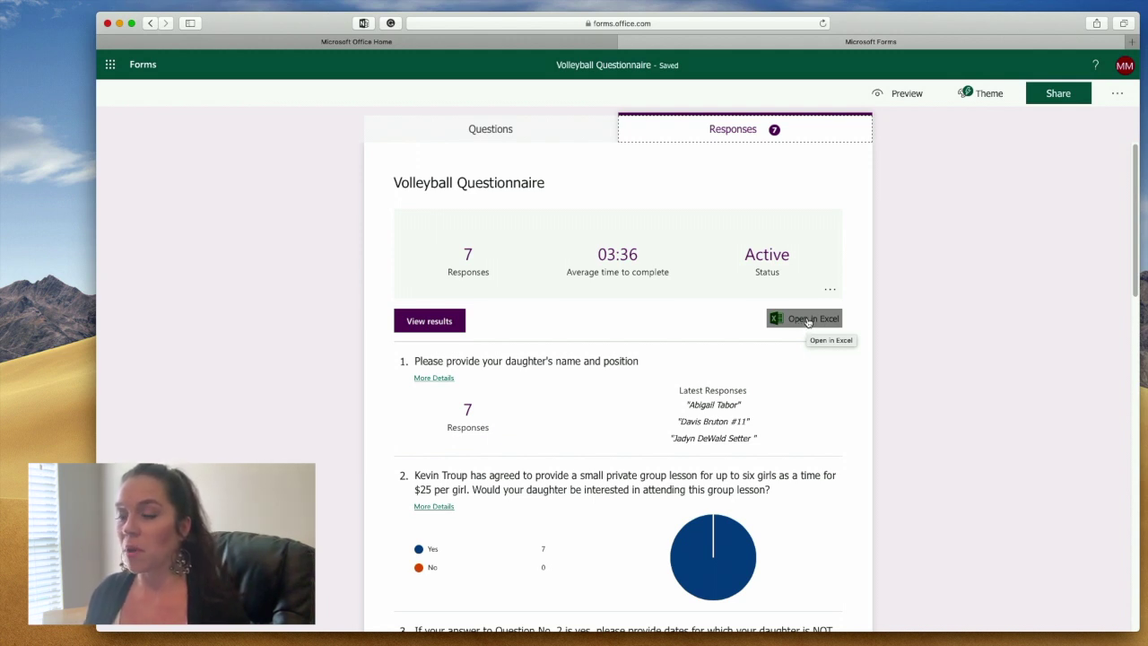
left_click(949, 412)
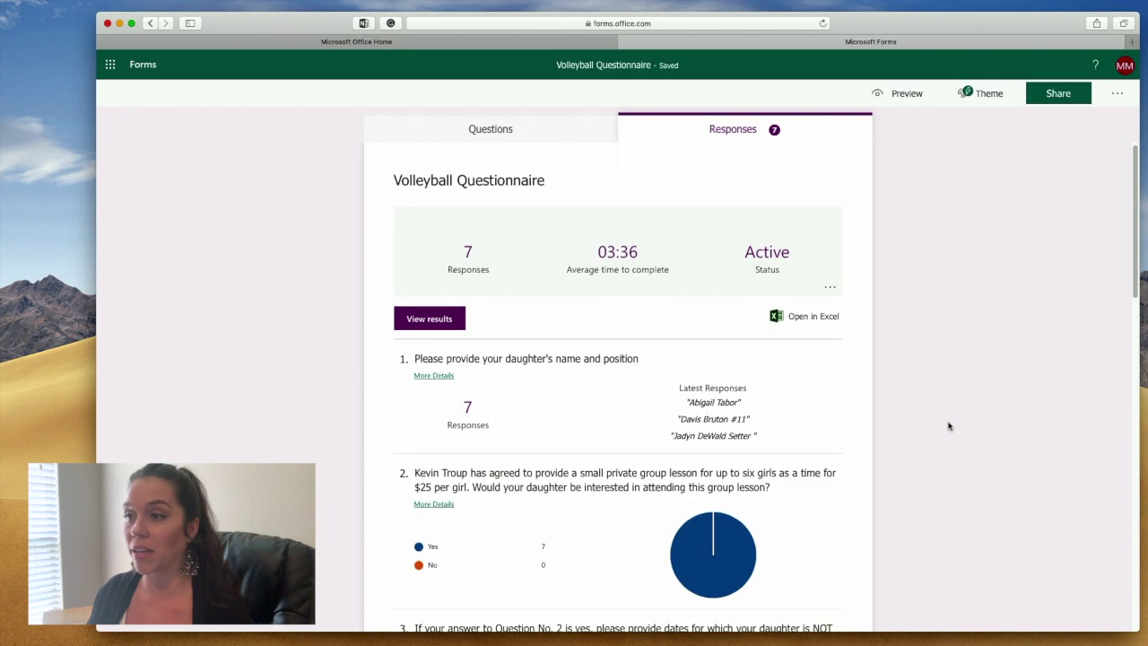
scroll(948, 424, "down", 5)
scroll(948, 424, "down", 3)
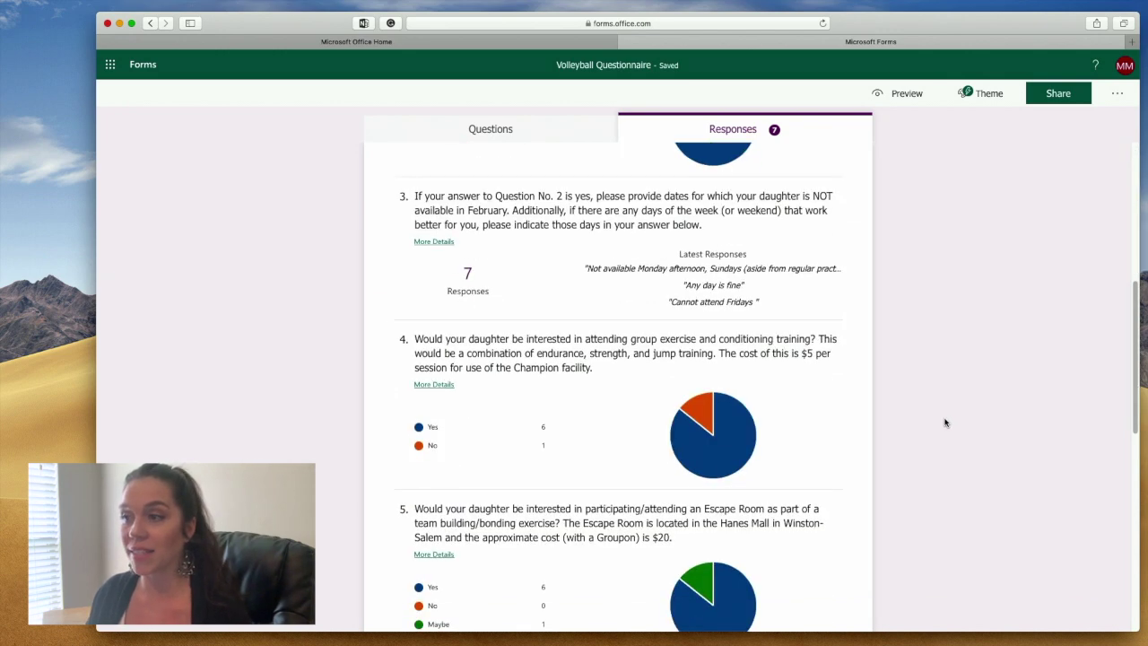
mouse_move(721, 244)
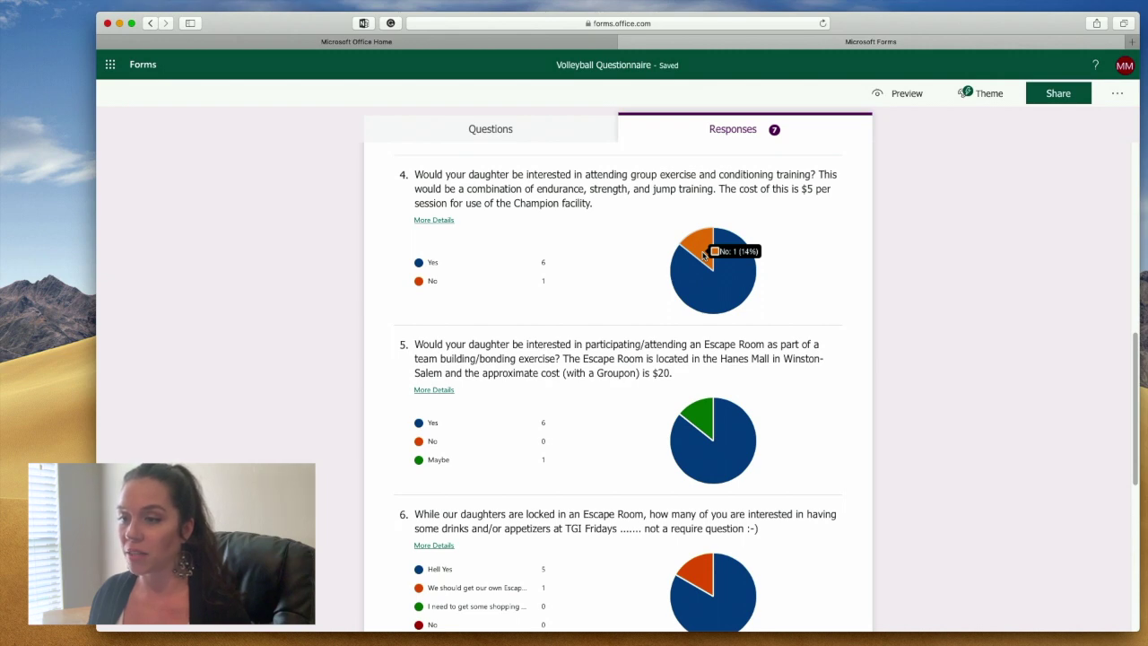
scroll(704, 256, "down", 5)
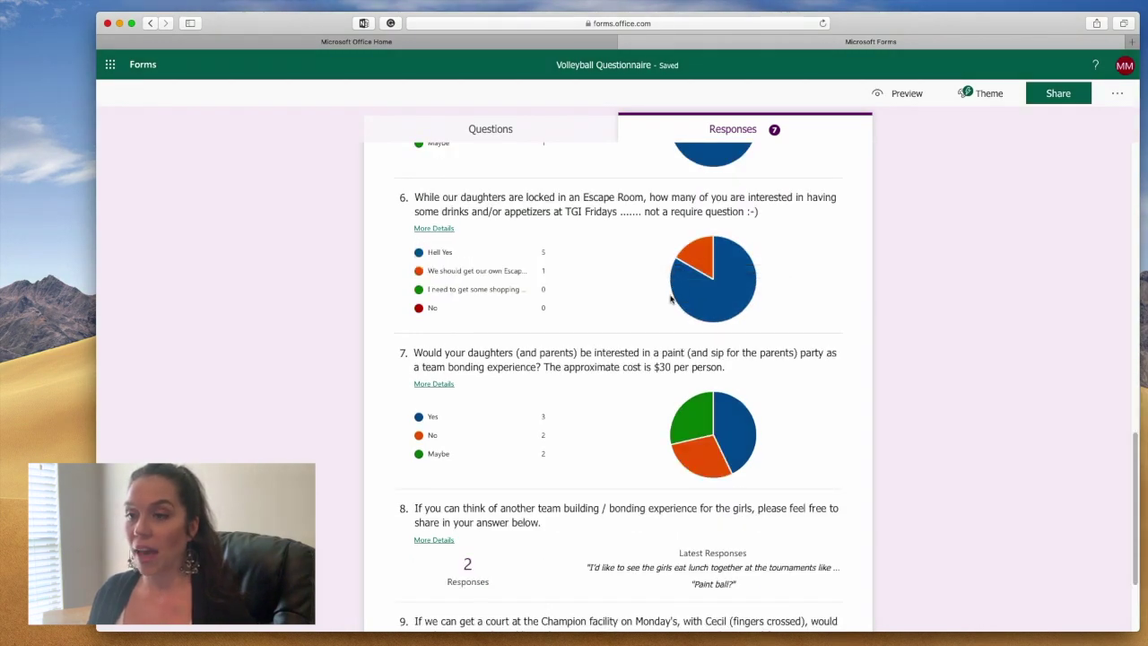
mouse_move(736, 309)
scroll(952, 489, "down", 2)
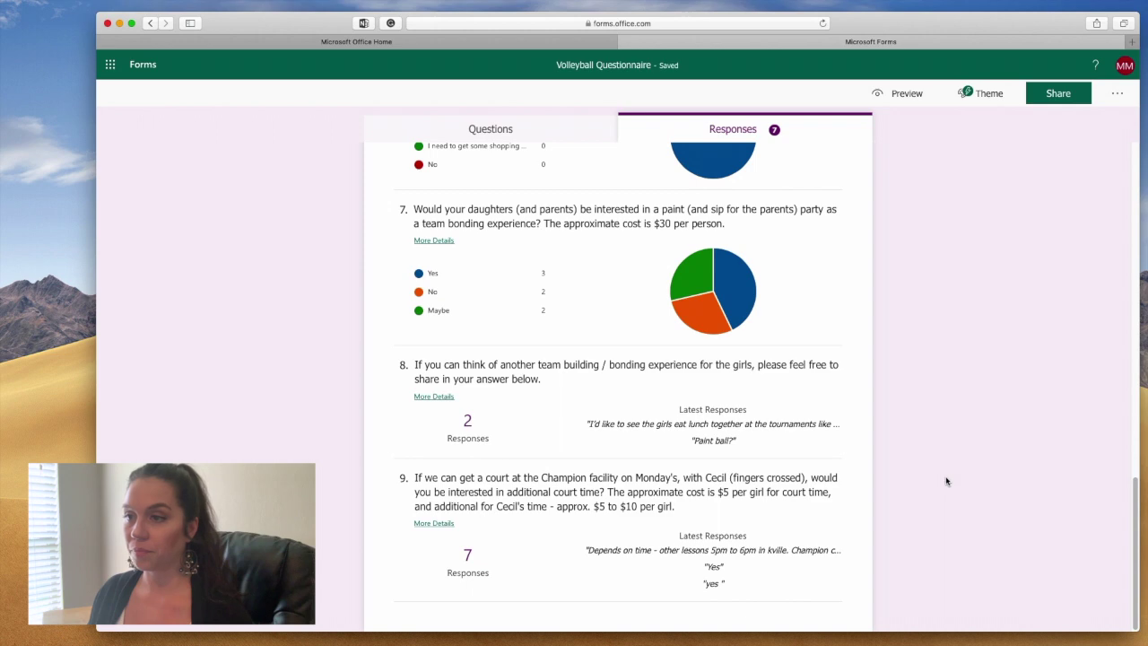
scroll(940, 469, "up", 15)
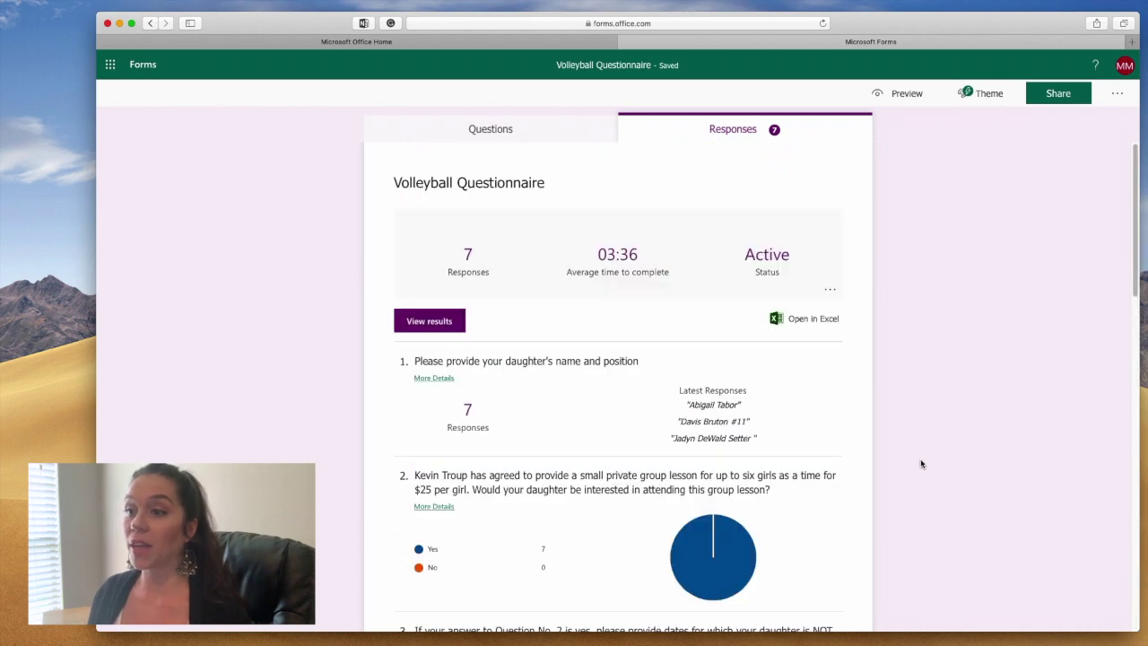
Open the individual results of the Volleyball Questionnaire and compare the answers of Respondents 1, 2 and 3, ending on Respondent 2.
left_click(441, 330)
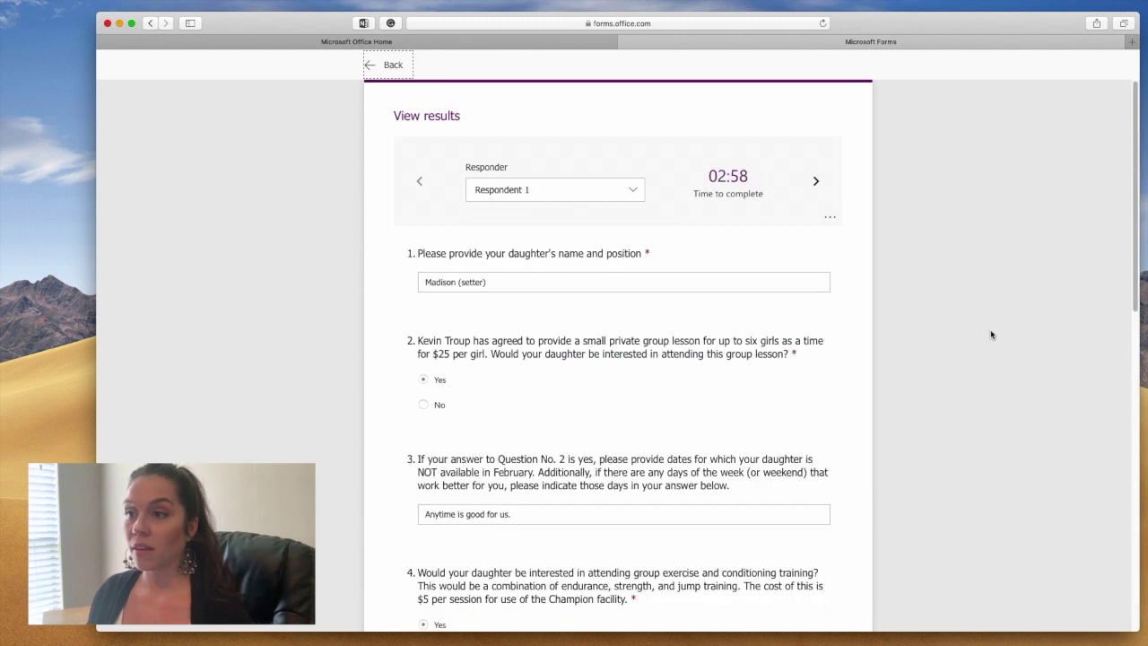
scroll(911, 428, "down", 1)
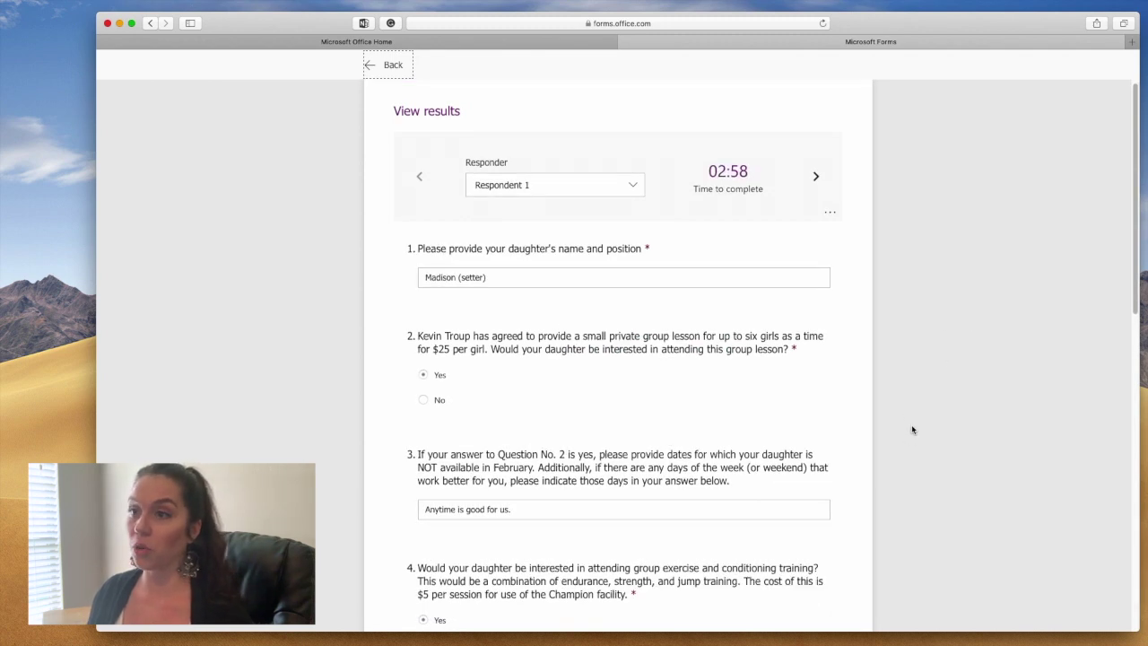
left_click(634, 187)
left_click(596, 231)
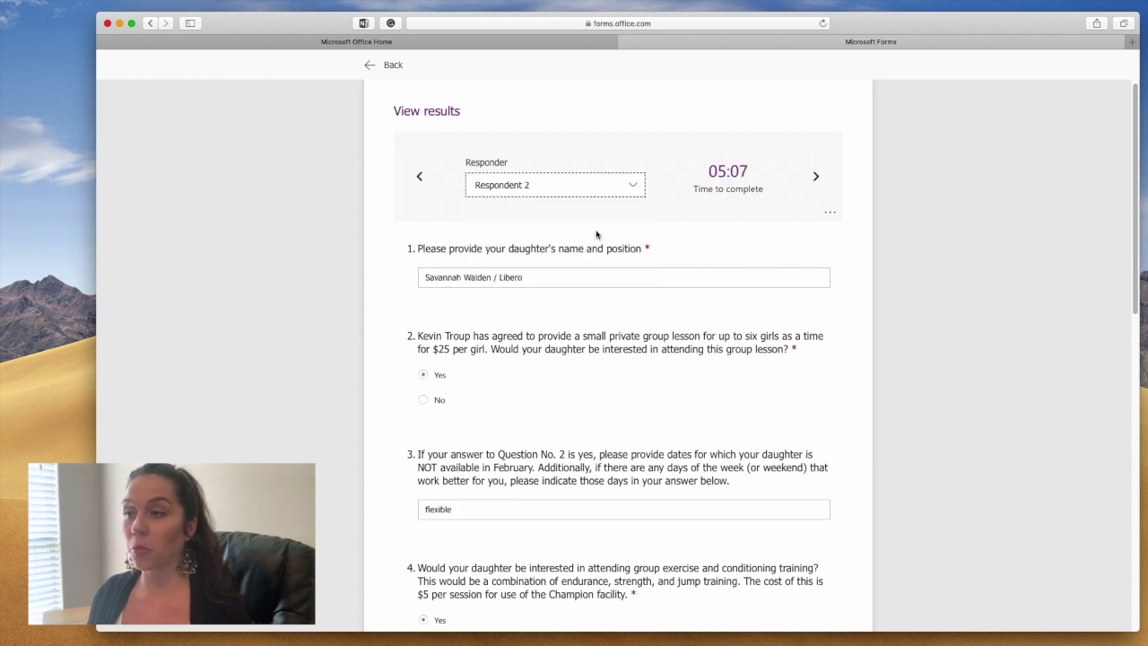
left_click(630, 191)
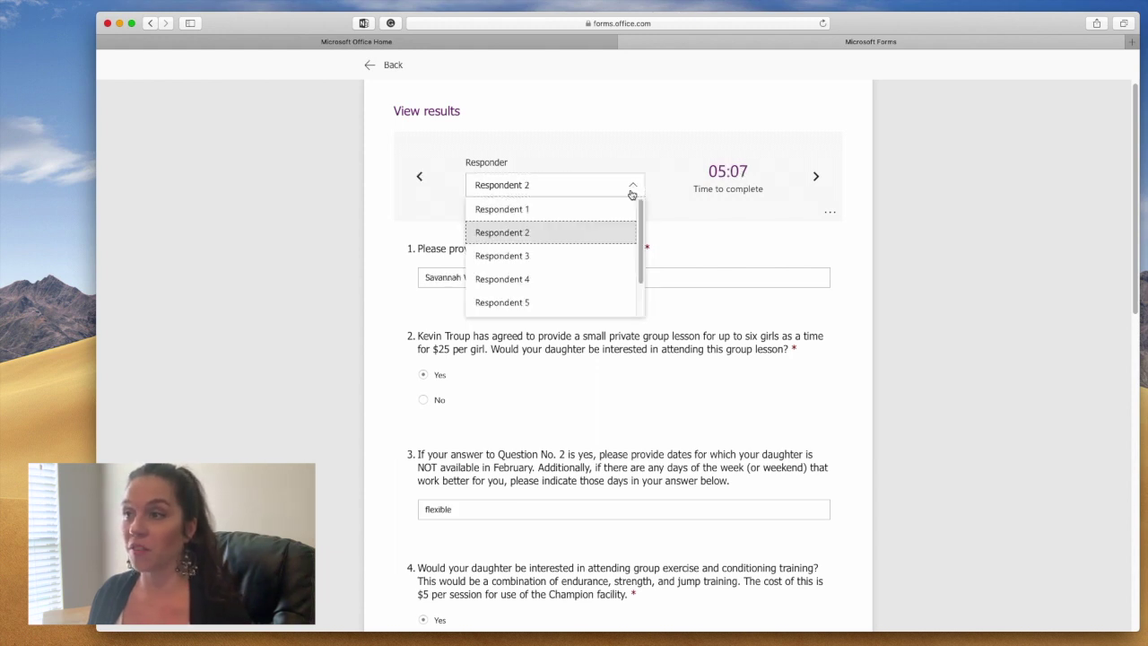
left_click(607, 255)
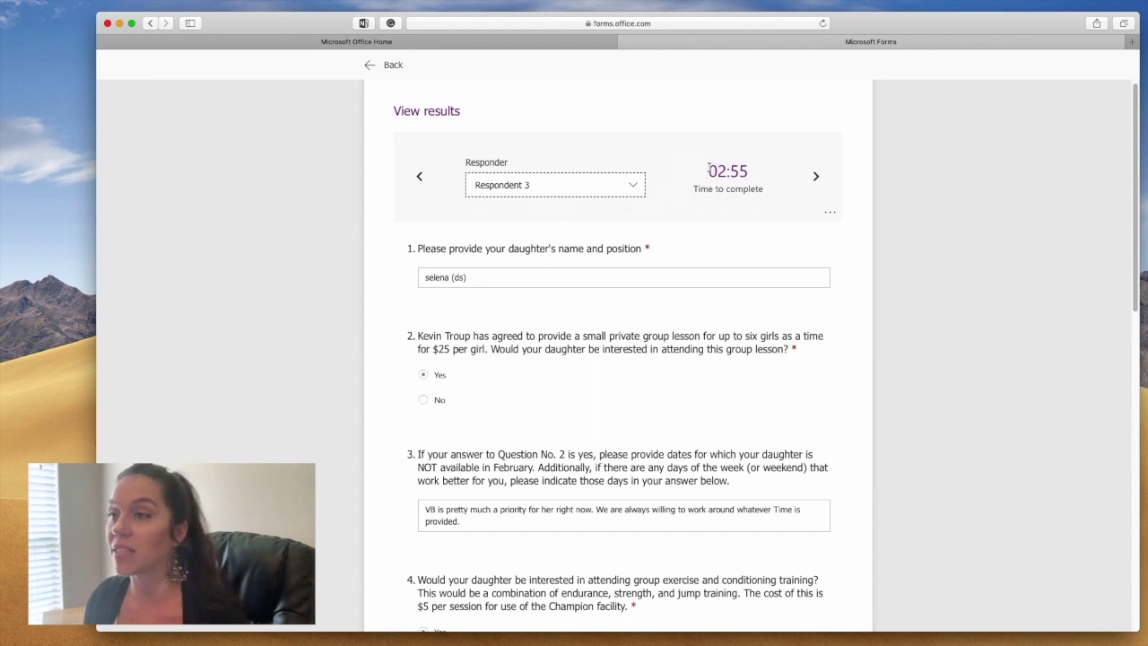
left_click(635, 192)
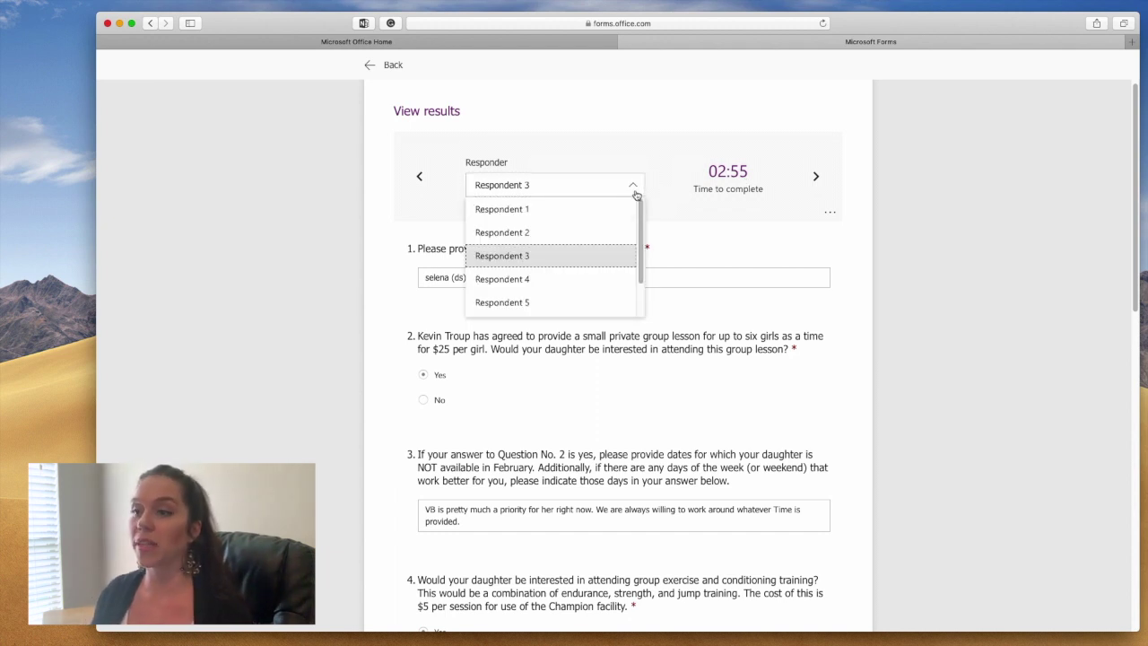
left_click(615, 233)
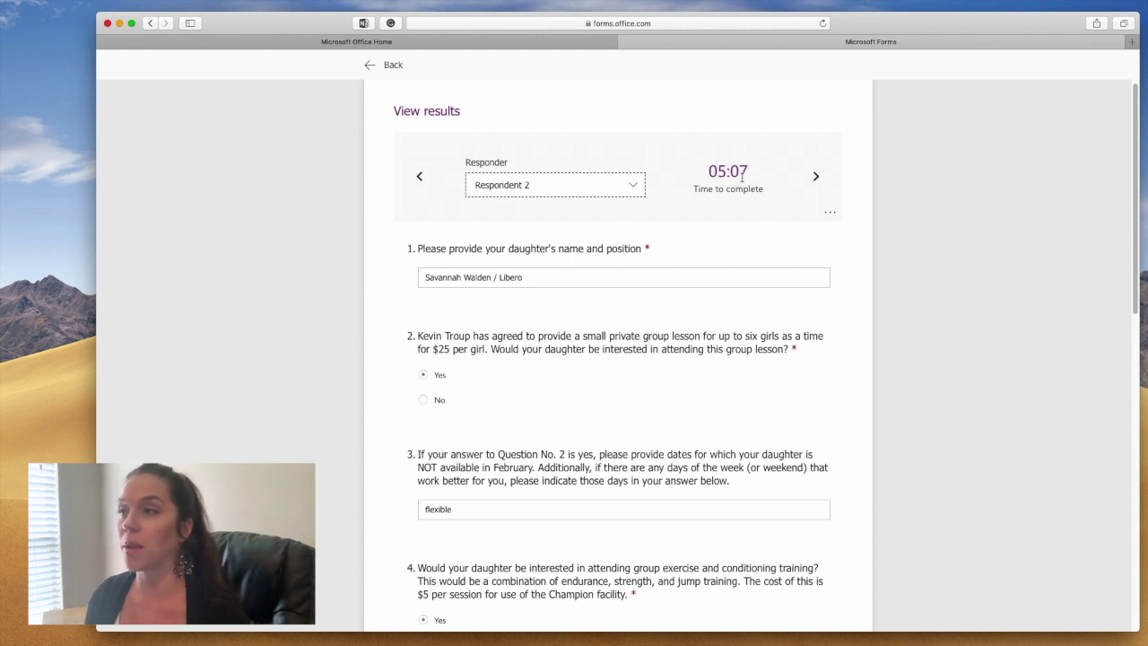
left_click(940, 377)
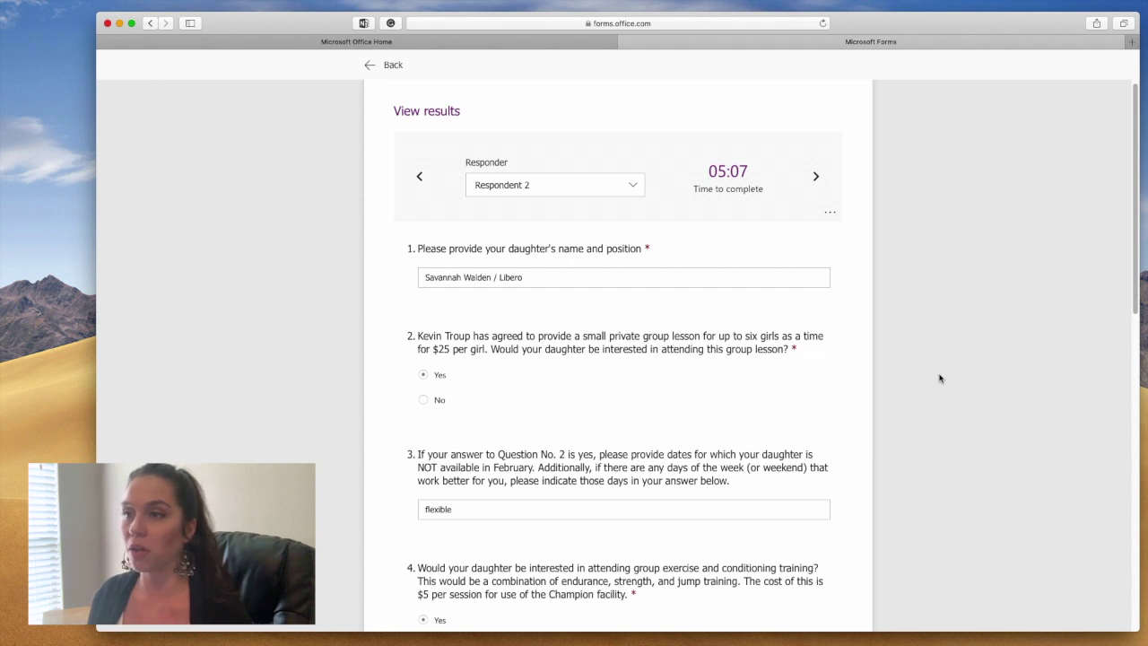
Advance through the individual responses to Respondent 4, check the actions available for that response, and return to the response summary.
left_click(815, 178)
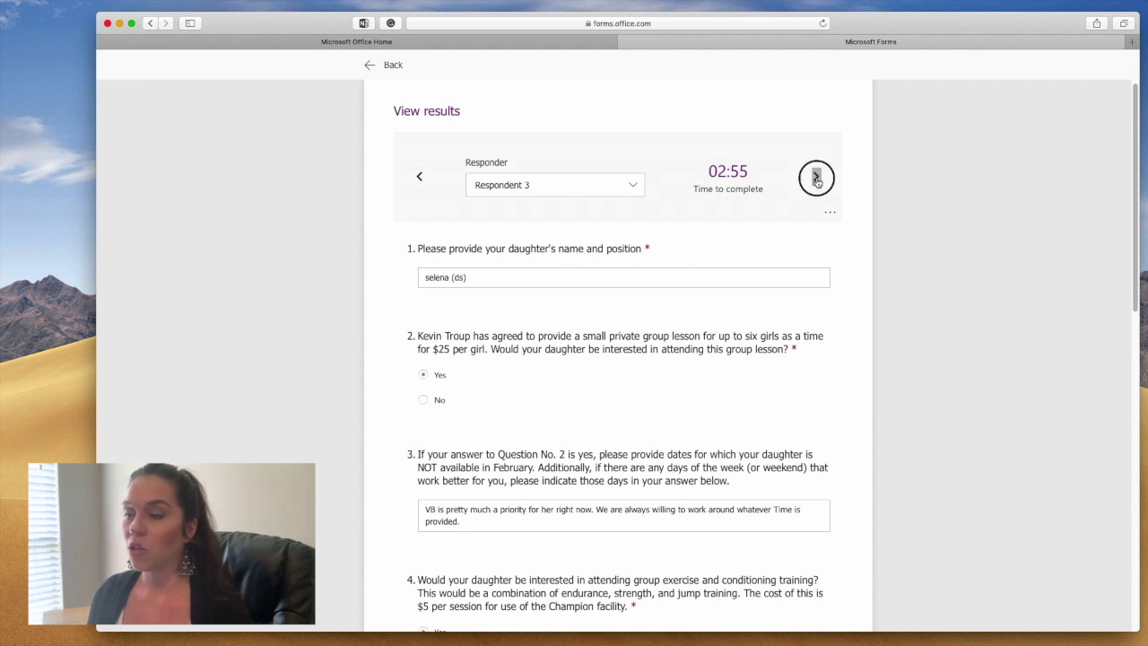
left_click(816, 178)
left_click(633, 185)
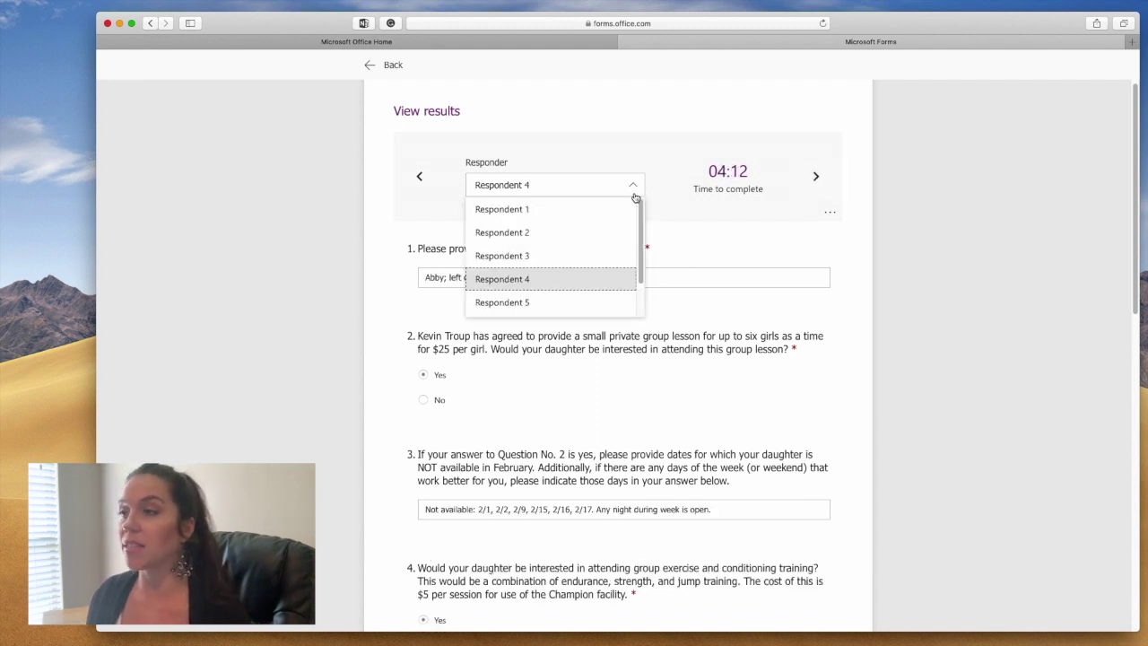
left_click(830, 214)
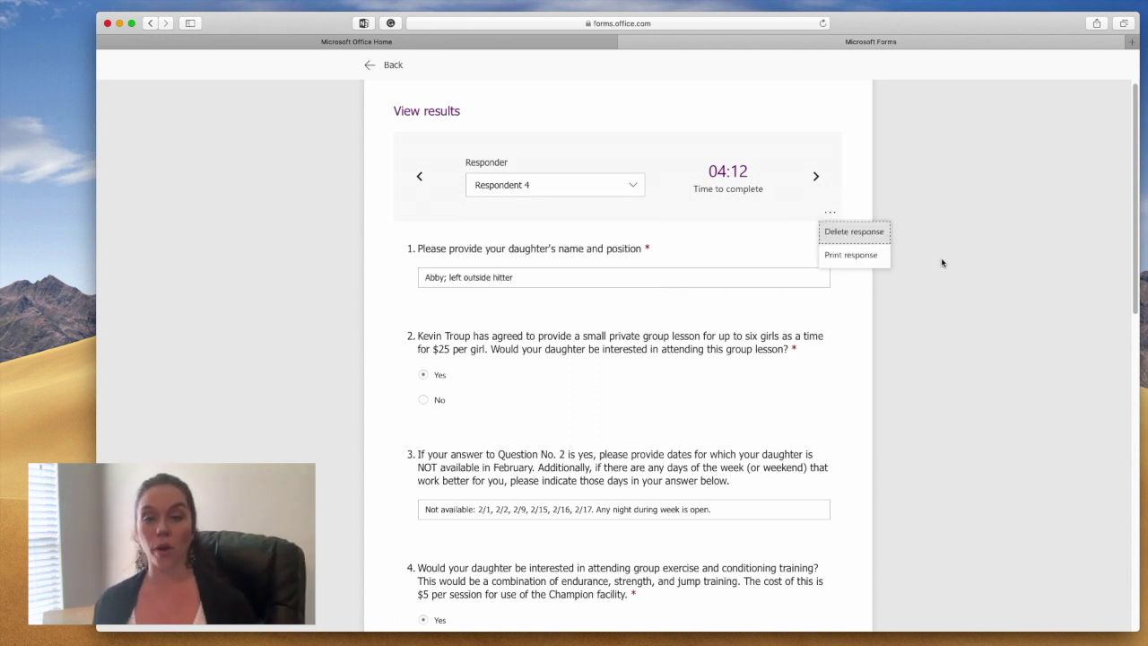
left_click(368, 66)
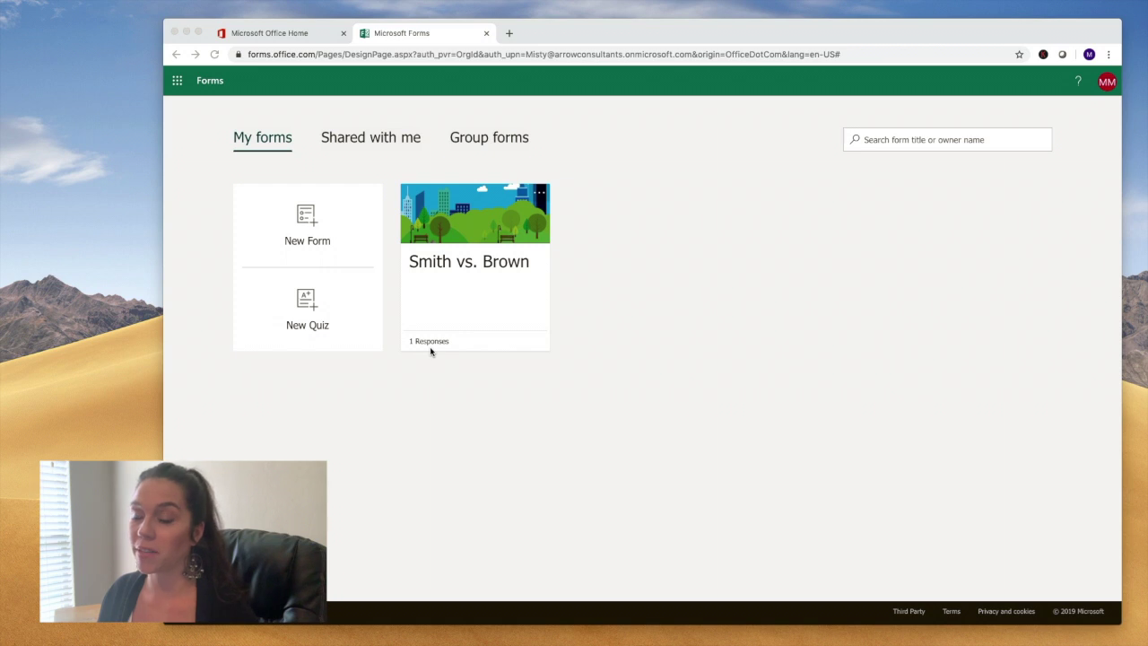
Open the "Smith vs. Brown" form and review the response summary for all of its questions.
left_click(470, 244)
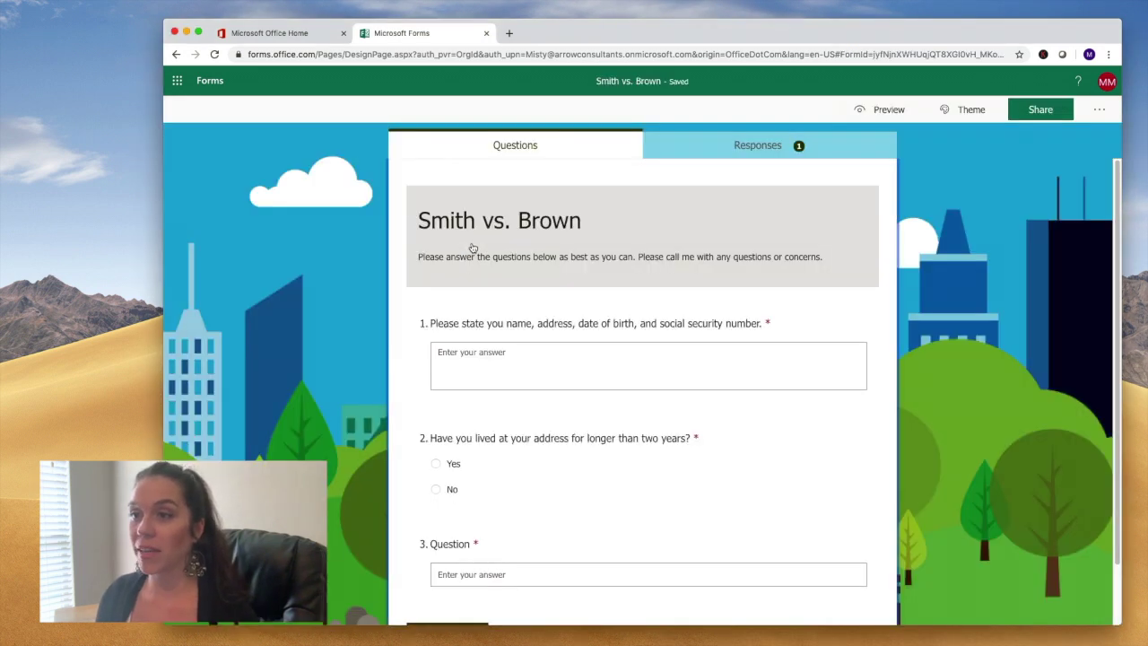
left_click(790, 146)
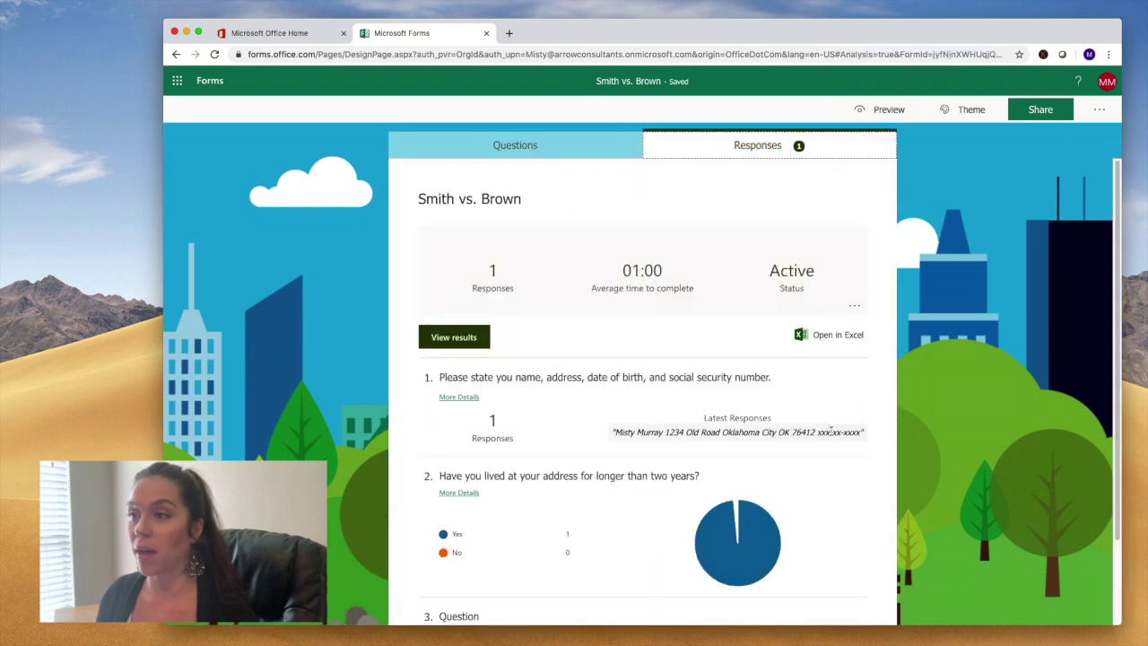
scroll(830, 493, "down", 2)
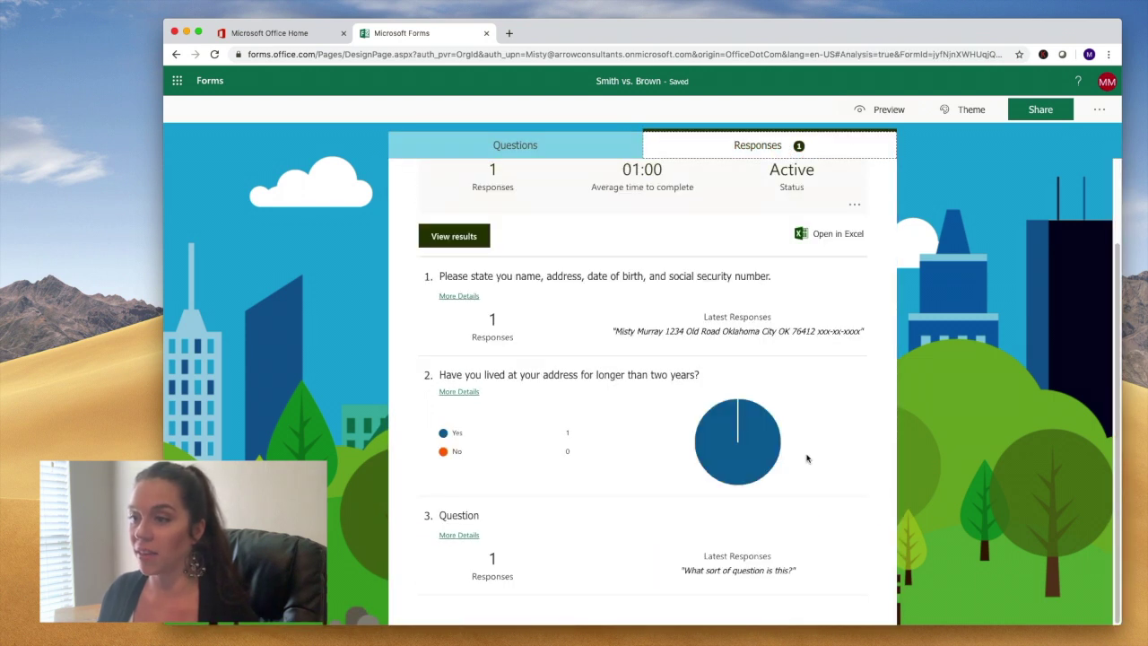
scroll(807, 458, "up", 2)
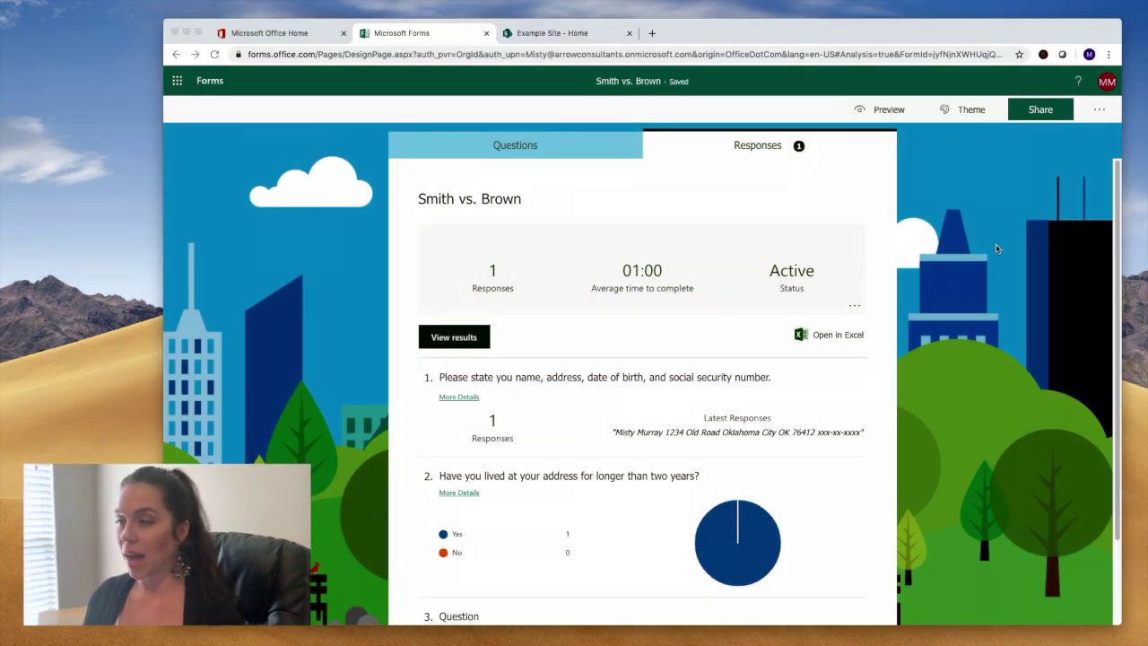
Get a summary link for the "Smith vs. Brown" responses and copy it.
left_click(858, 314)
left_click(855, 308)
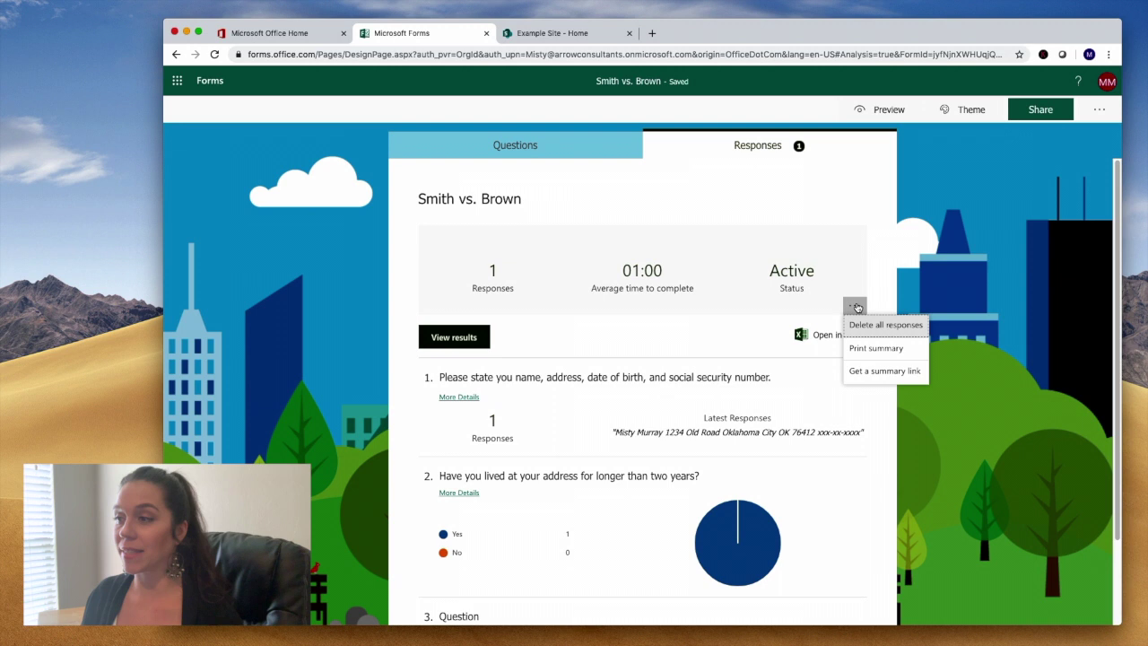
left_click(872, 372)
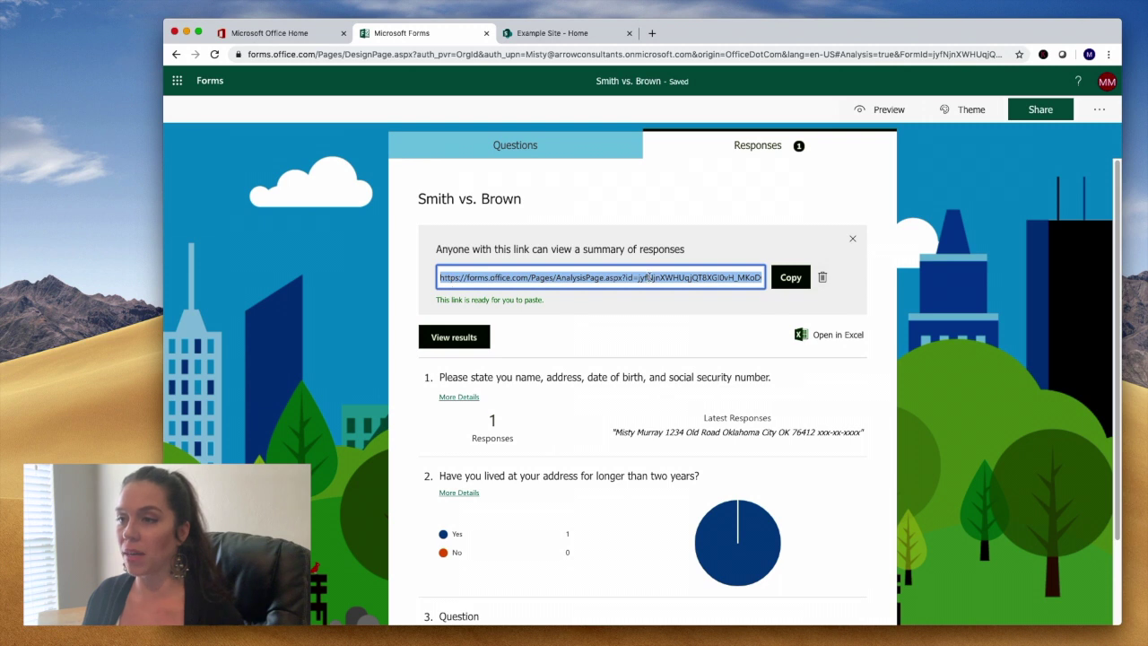
left_click(786, 281)
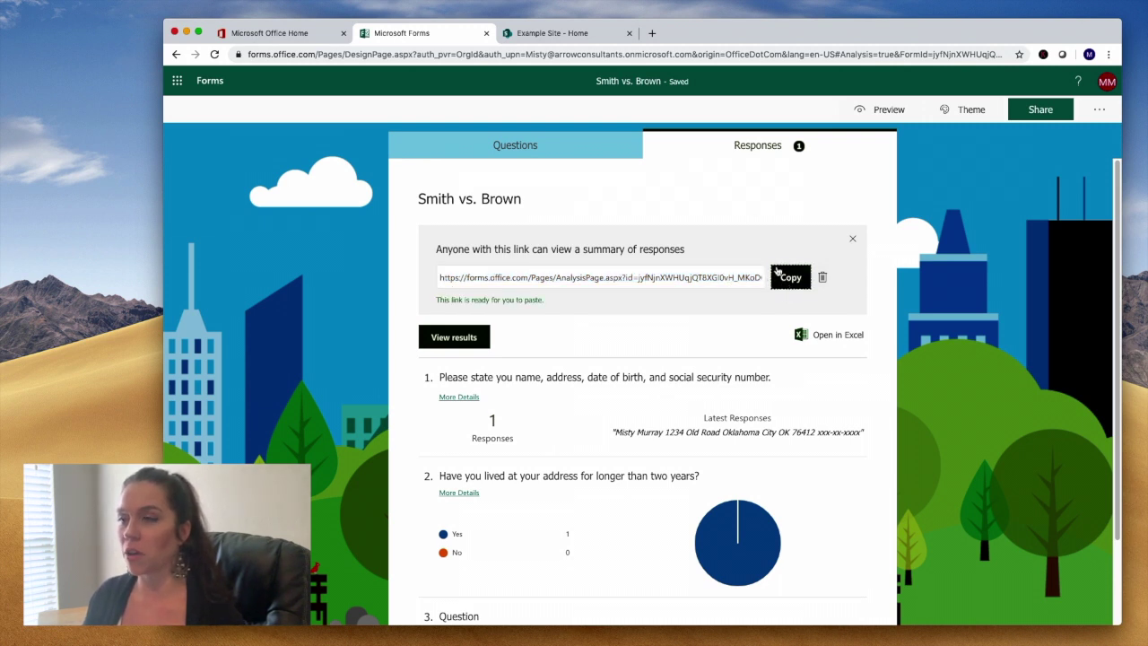
Switch to the SharePoint Example Site and open its Documents library.
left_click(583, 33)
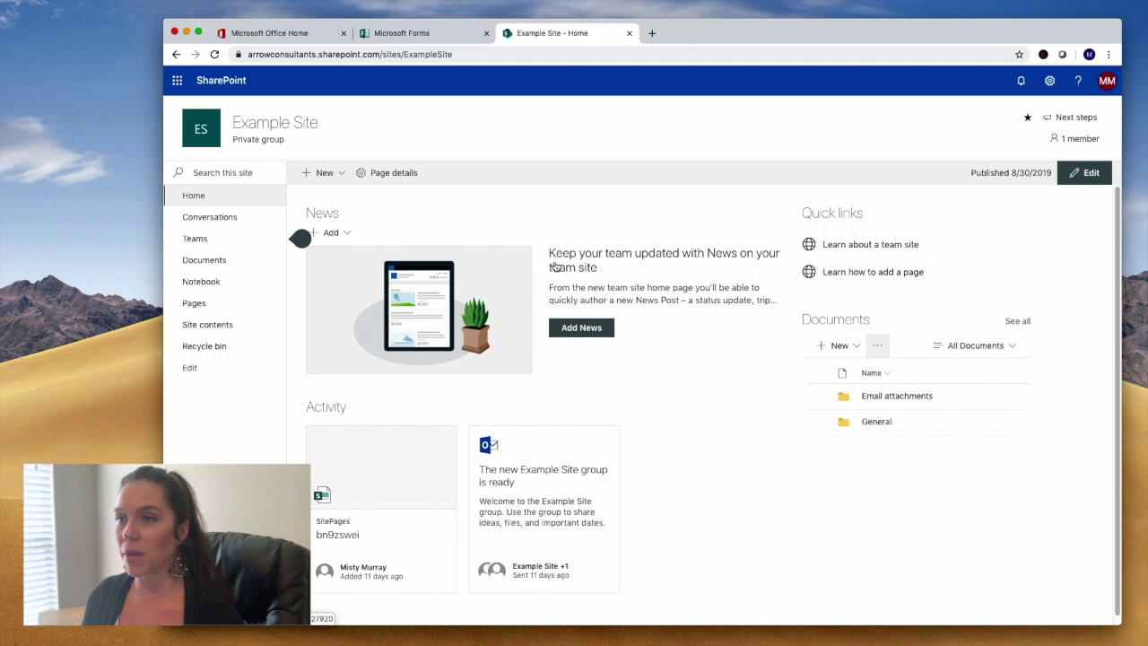
left_click(222, 264)
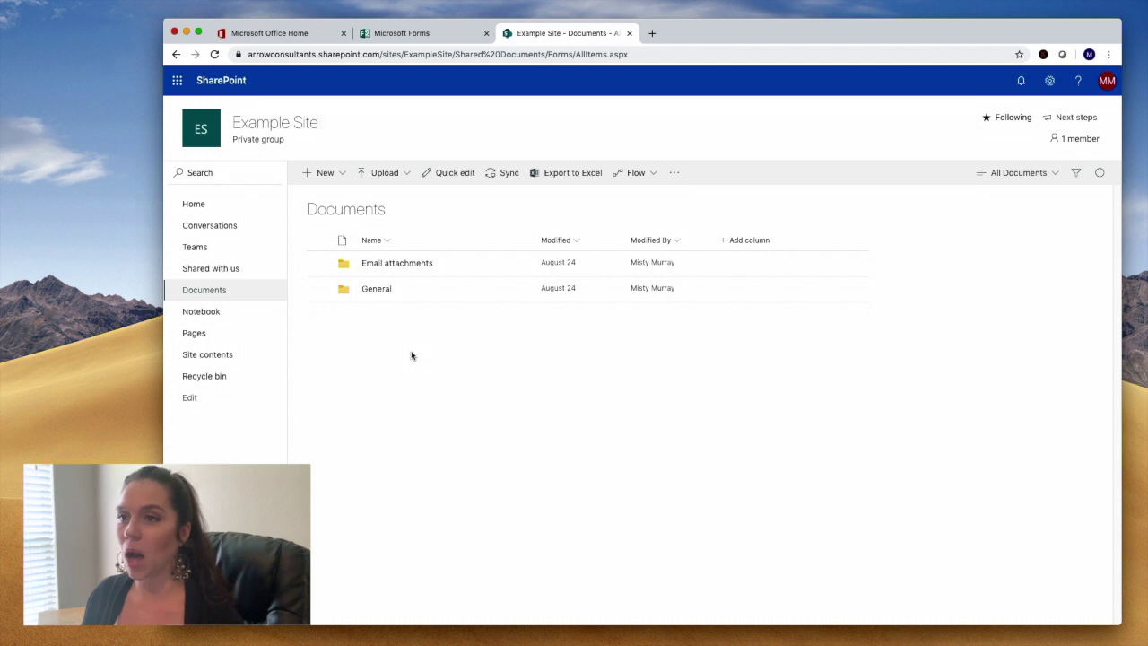
left_click(407, 176)
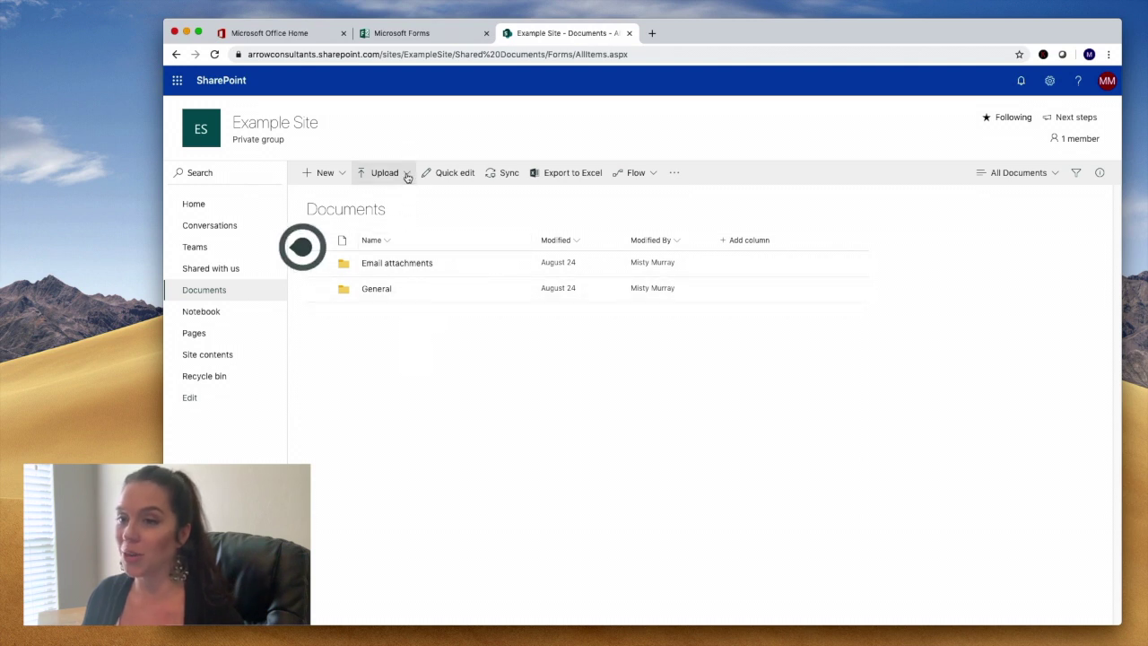
Create a link in the Documents library from the copied response summary address, with the file name "Client Discovery Responses".
left_click(345, 173)
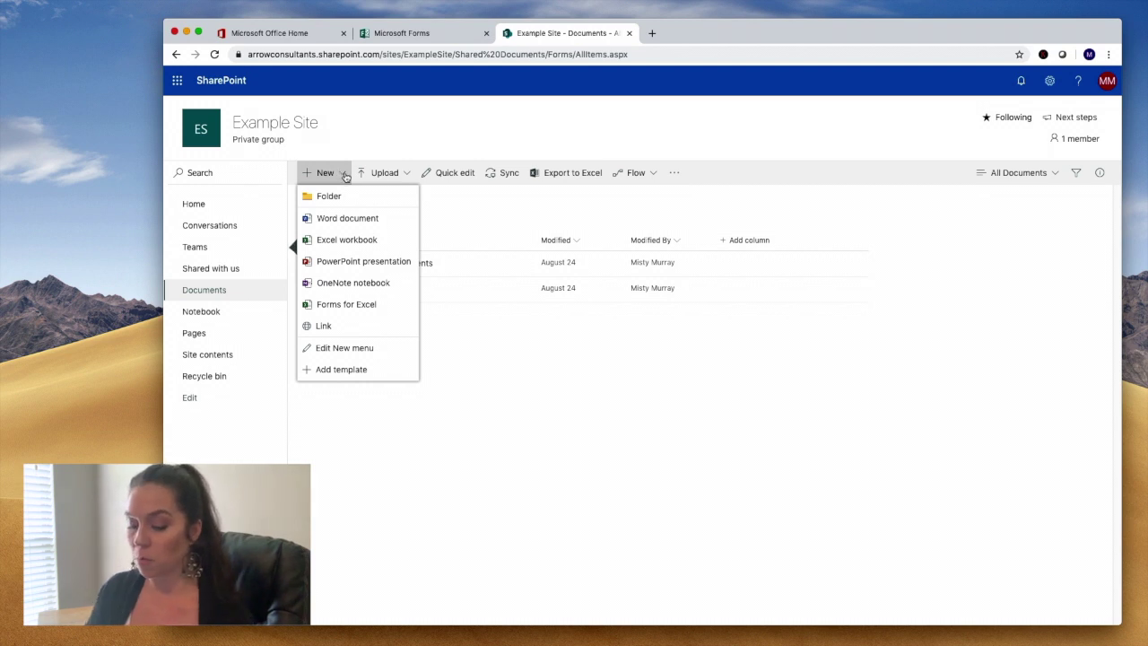
left_click(345, 326)
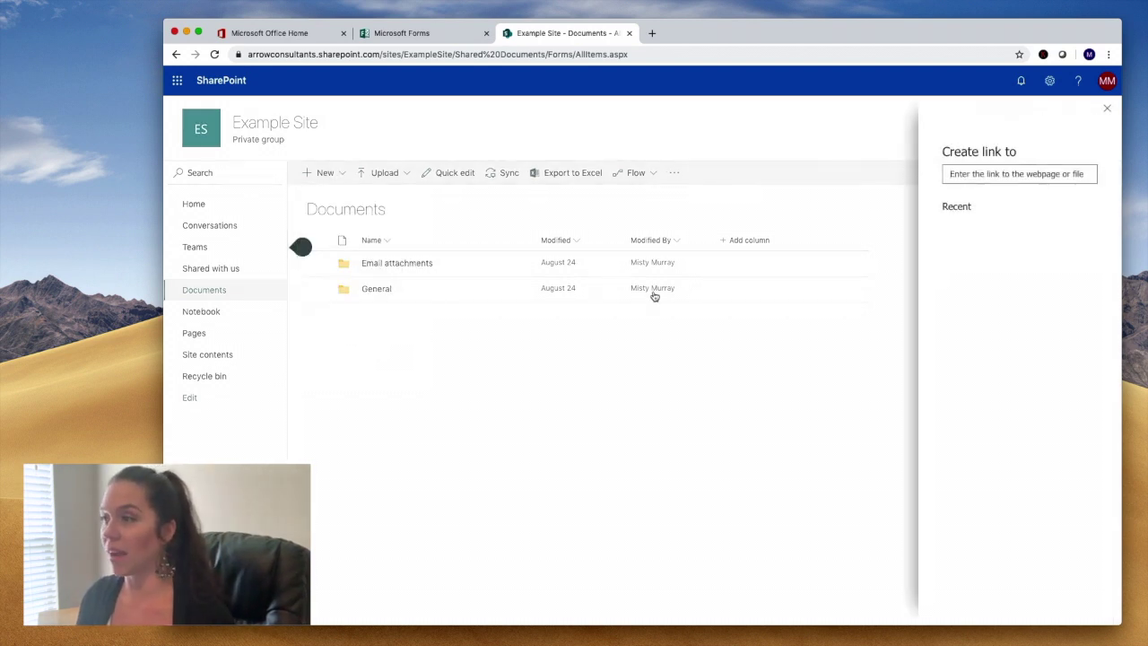
key("super+v")
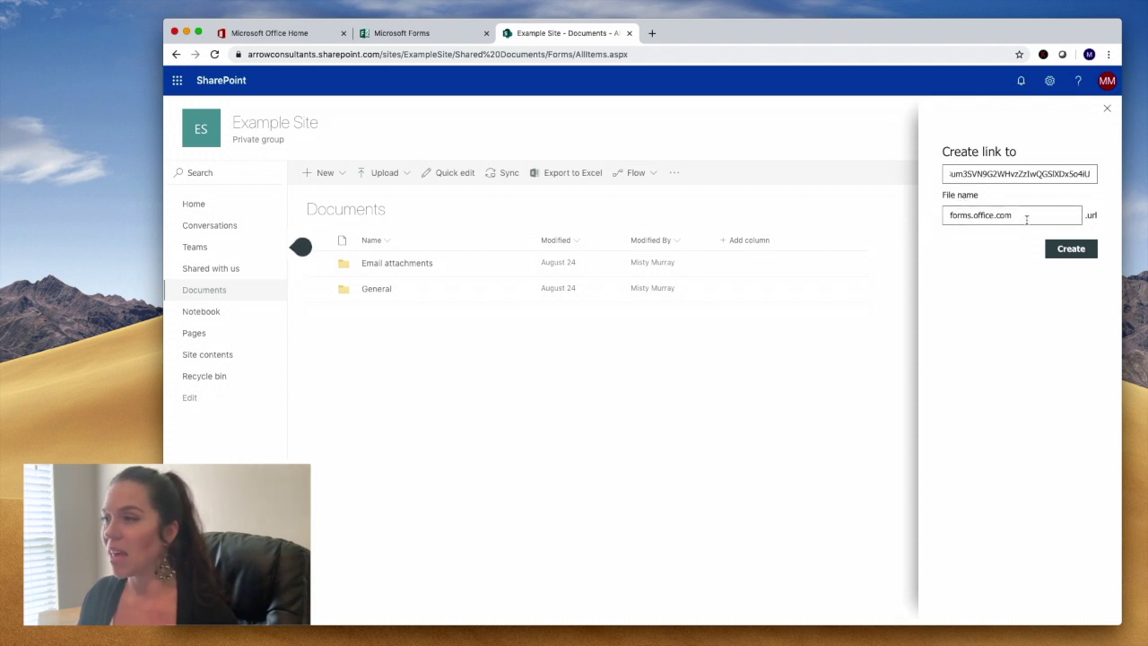
left_click_drag(1019, 215, 946, 220)
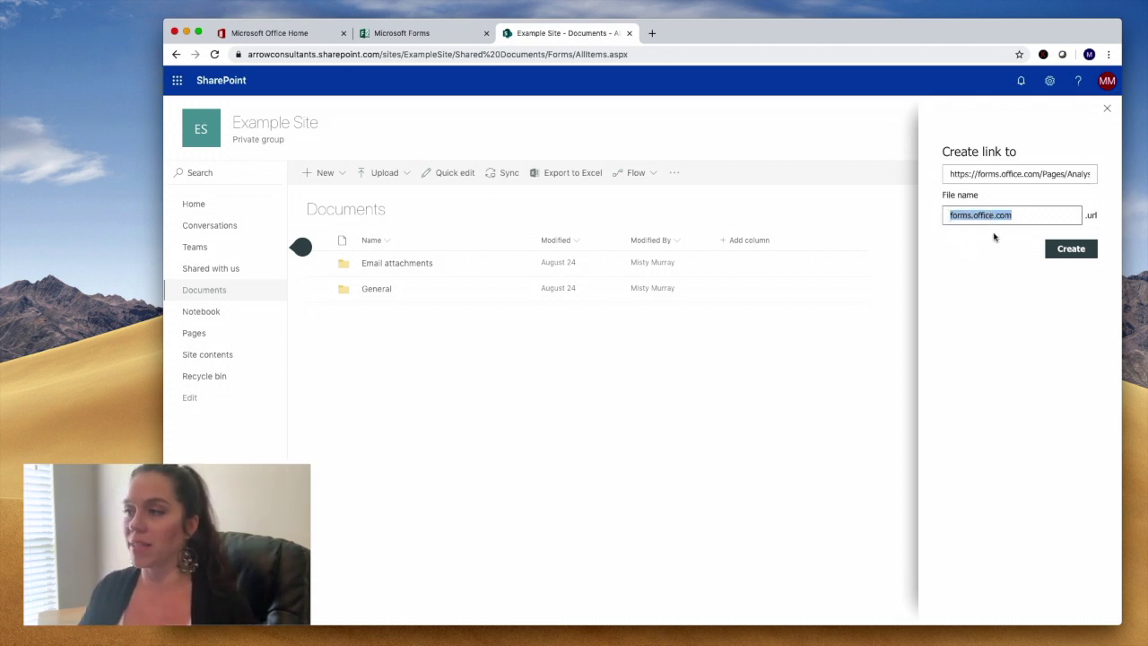
type("Discovery Responses")
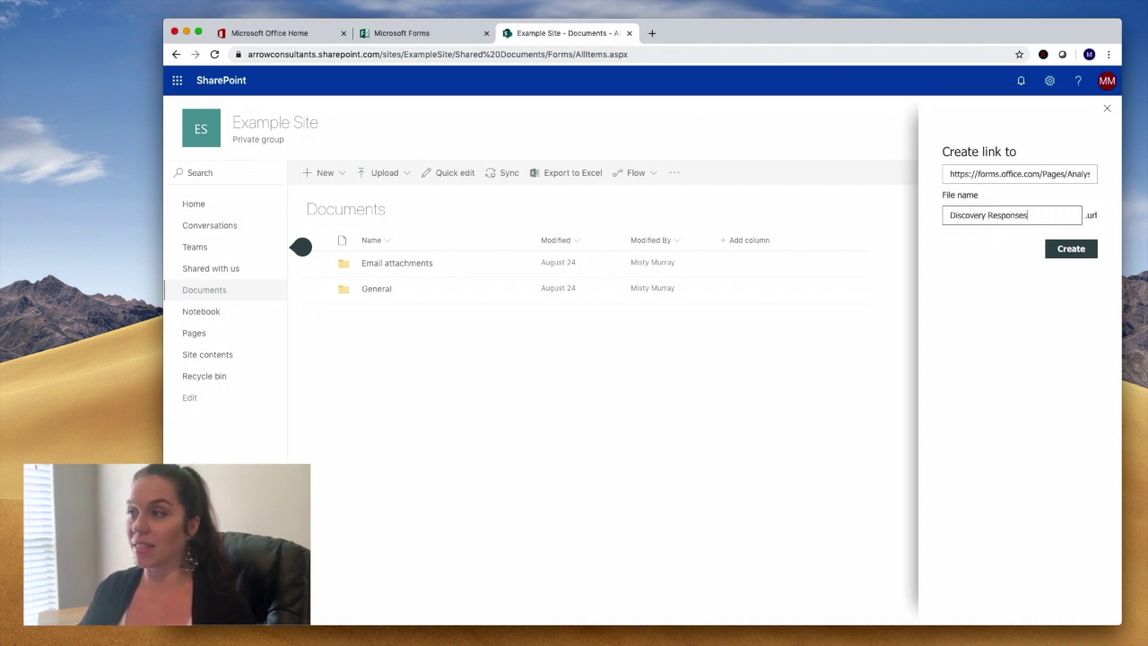
type("Client")
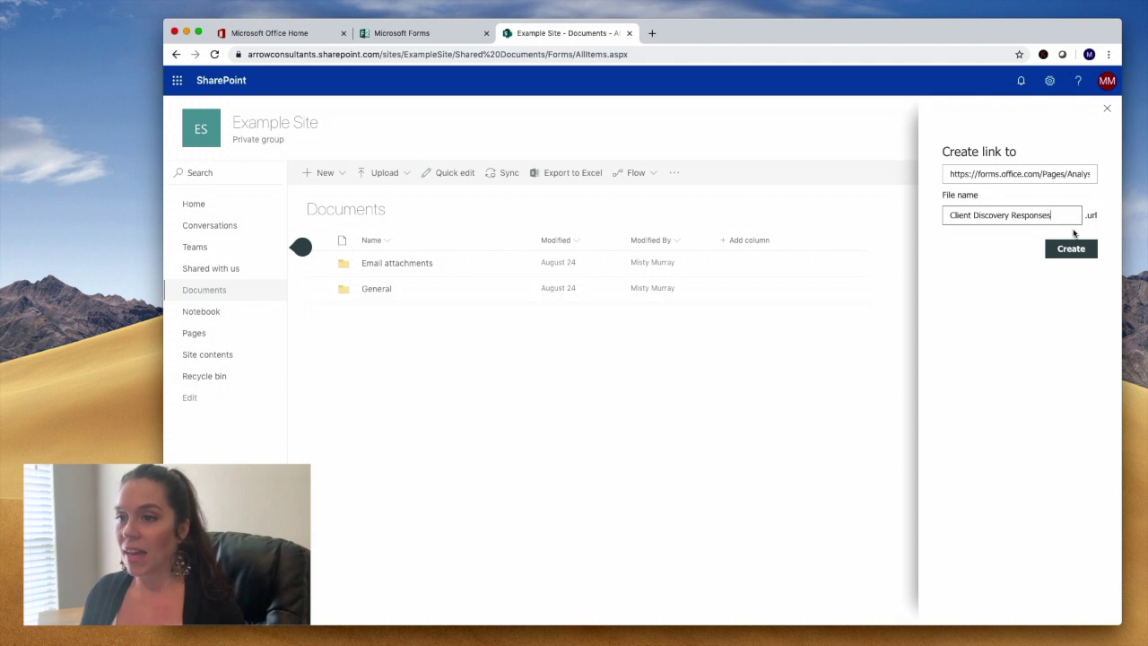
left_click(1069, 248)
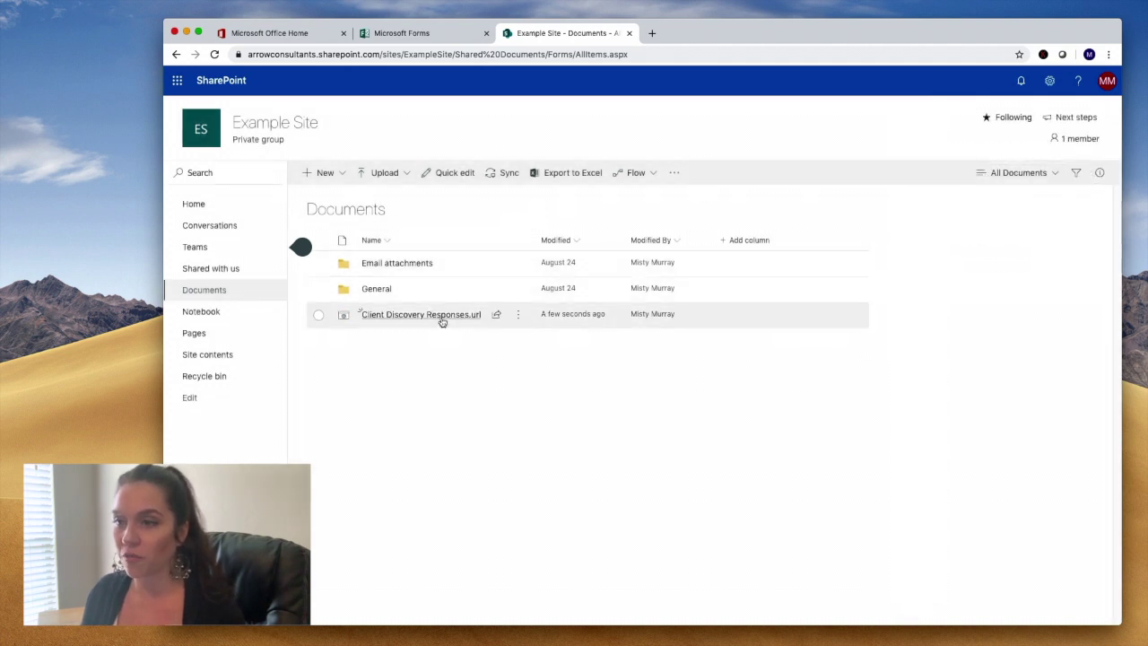
mouse_move(442, 321)
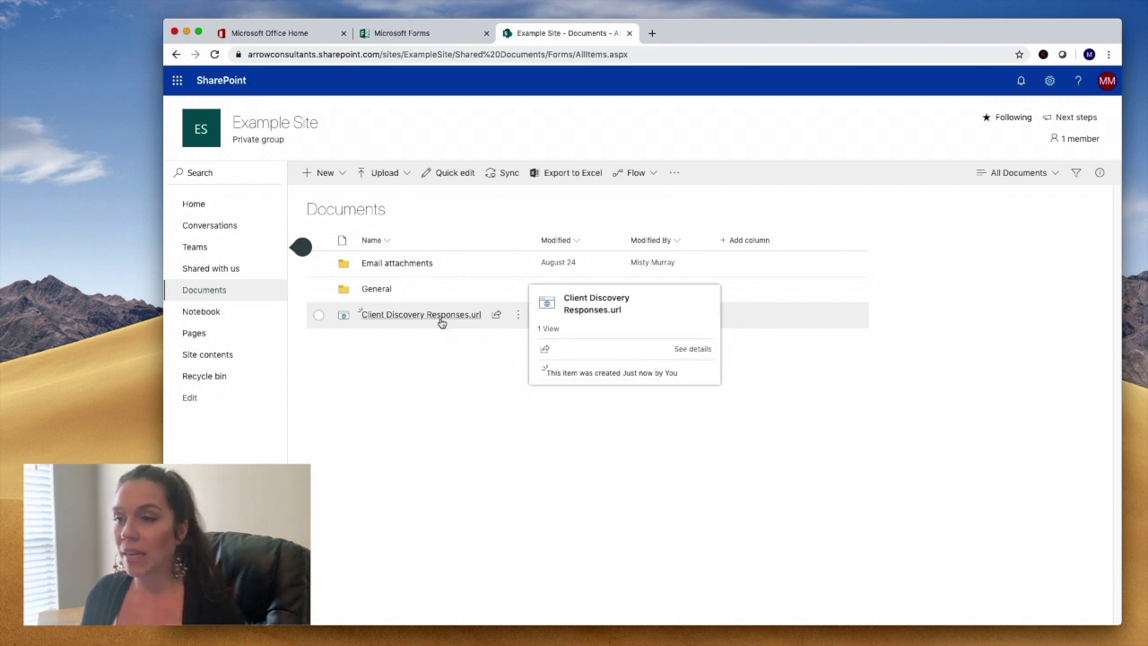